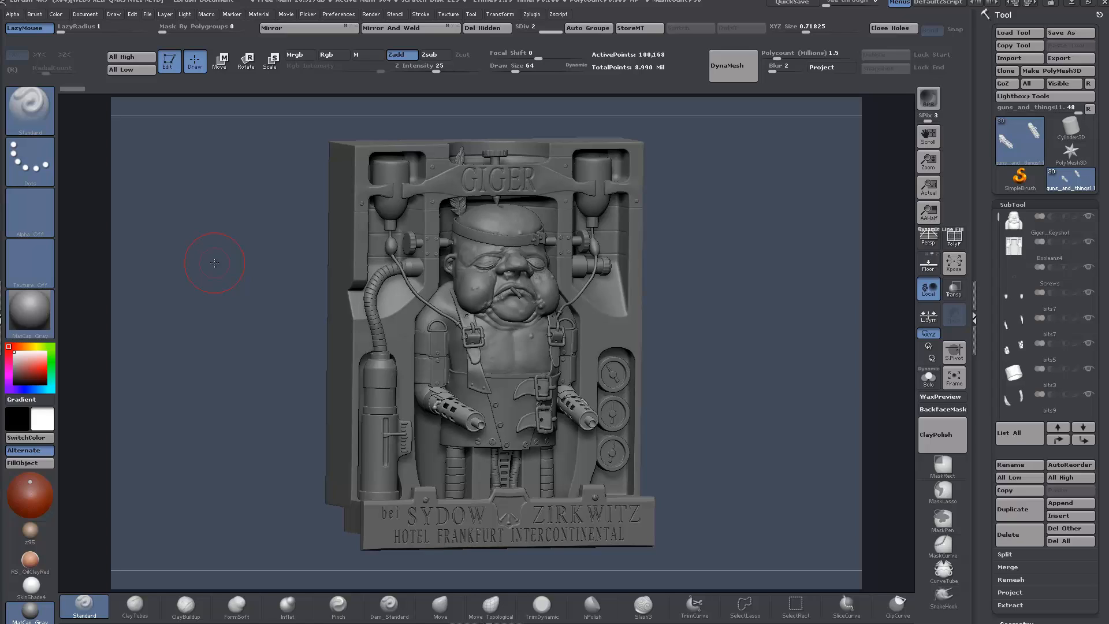
Step: Inspect the Giger relief sculpture from slightly different angles and look through its list of subtools
left_click_drag(248, 261, 248, 261)
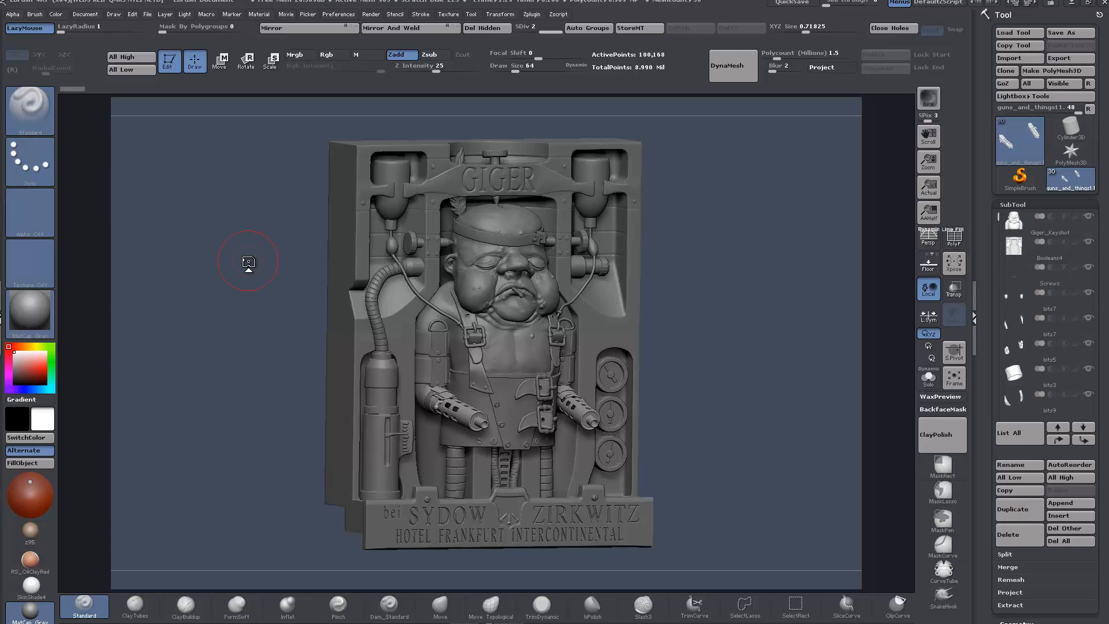
left_click_drag(248, 263, 247, 258)
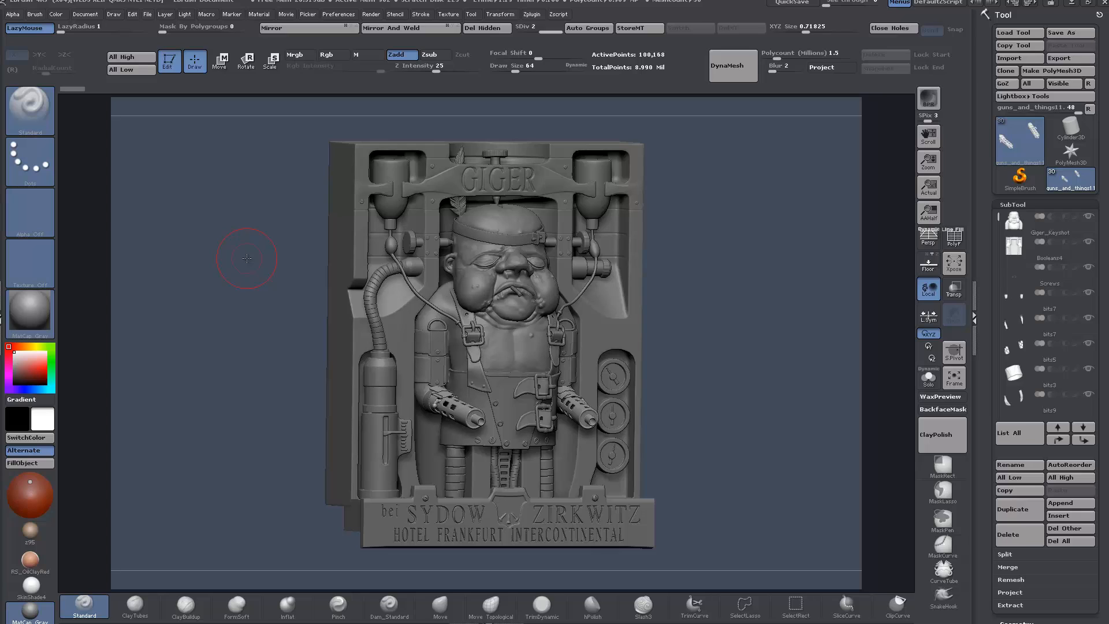
left_click_drag(246, 259, 242, 265)
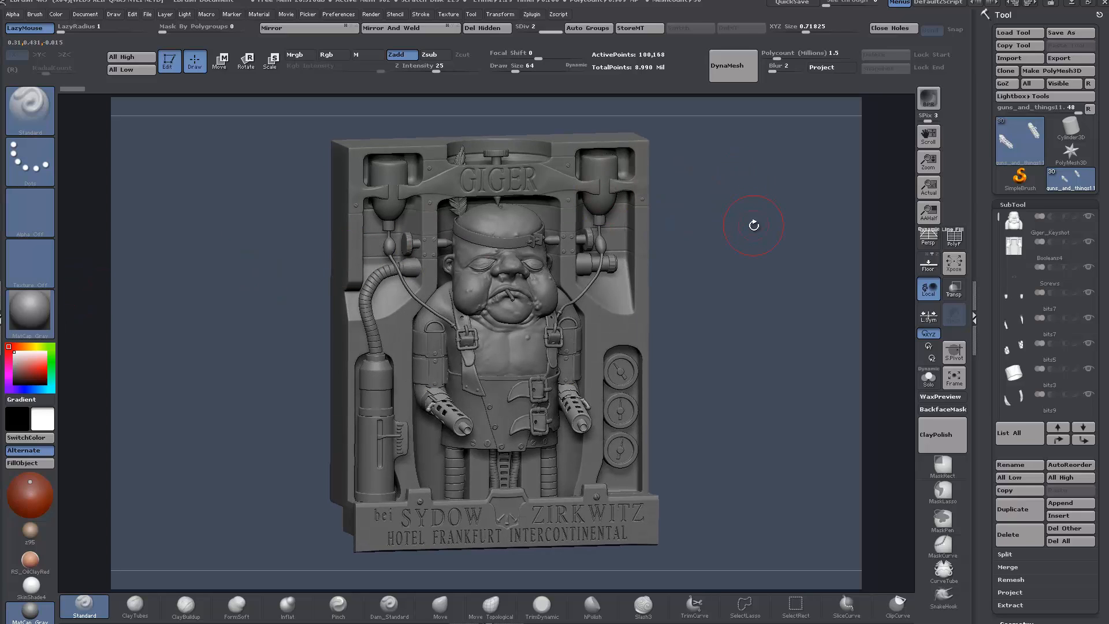
left_click_drag(750, 231, 747, 222)
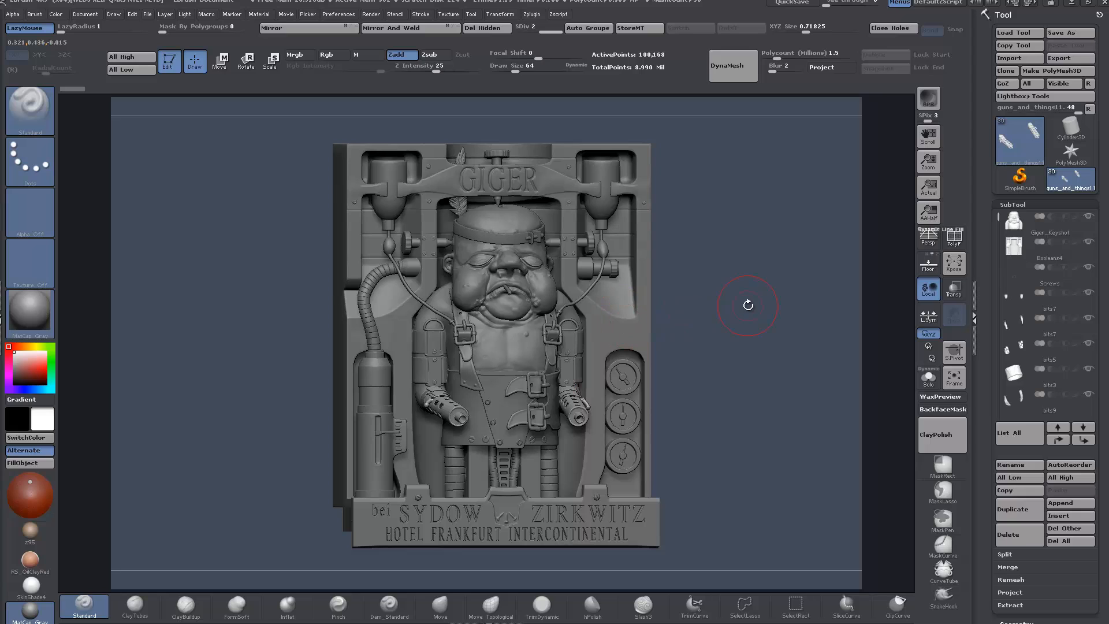
left_click_drag(748, 302, 878, 242)
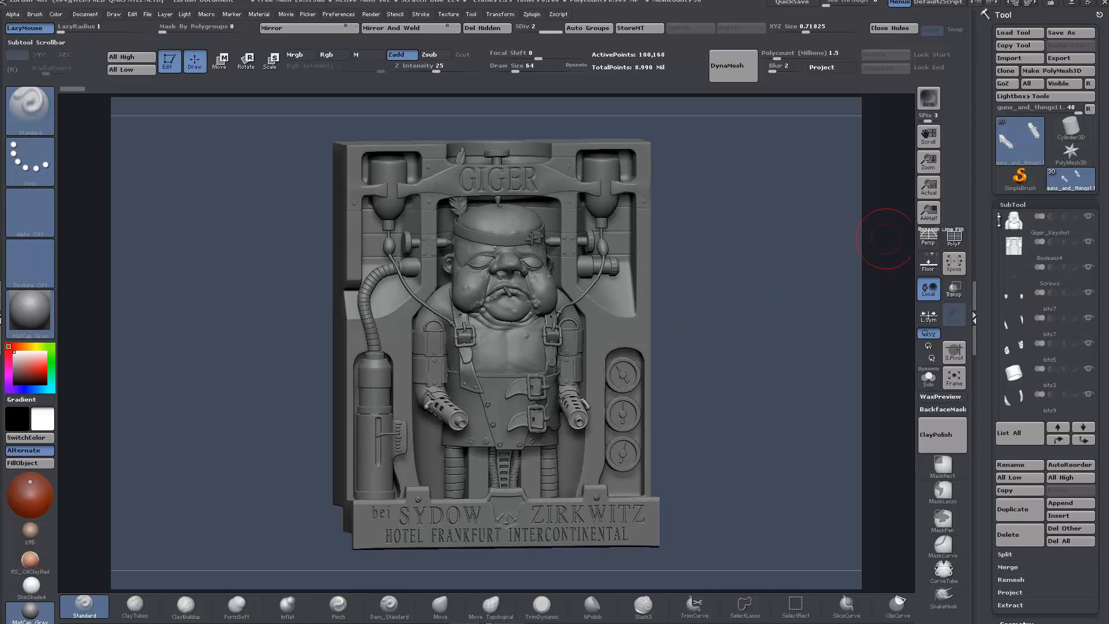
mouse_move(999, 220)
left_mouse_down()
mouse_move(1005, 356)
mouse_move(998, 220)
left_mouse_up()
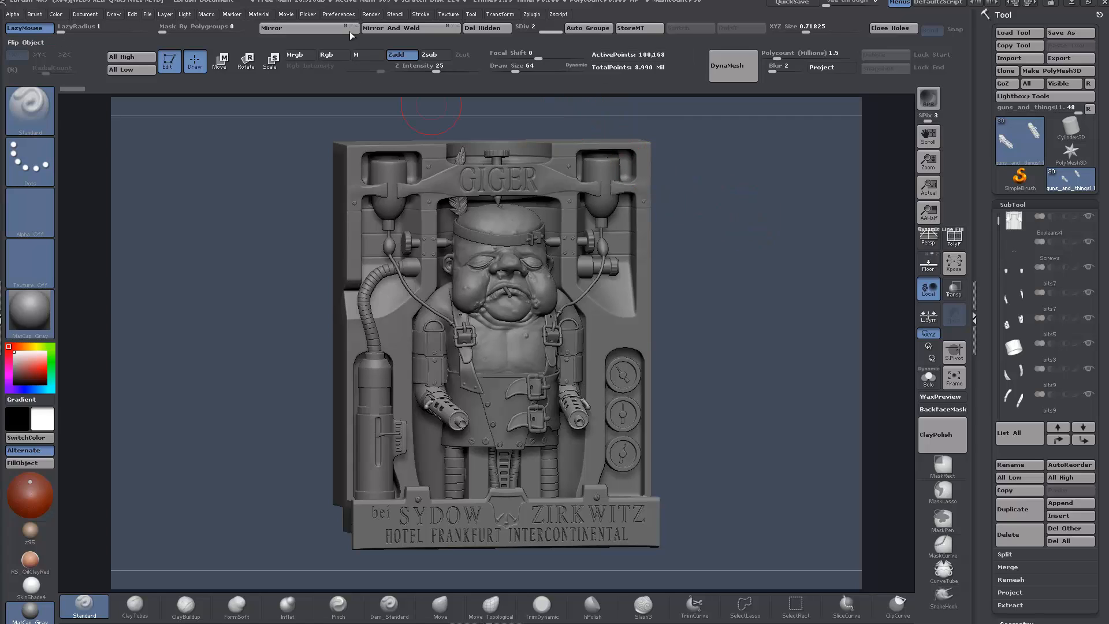
Step: Switch the KeyShot external renderer option off and back on
left_click(369, 15)
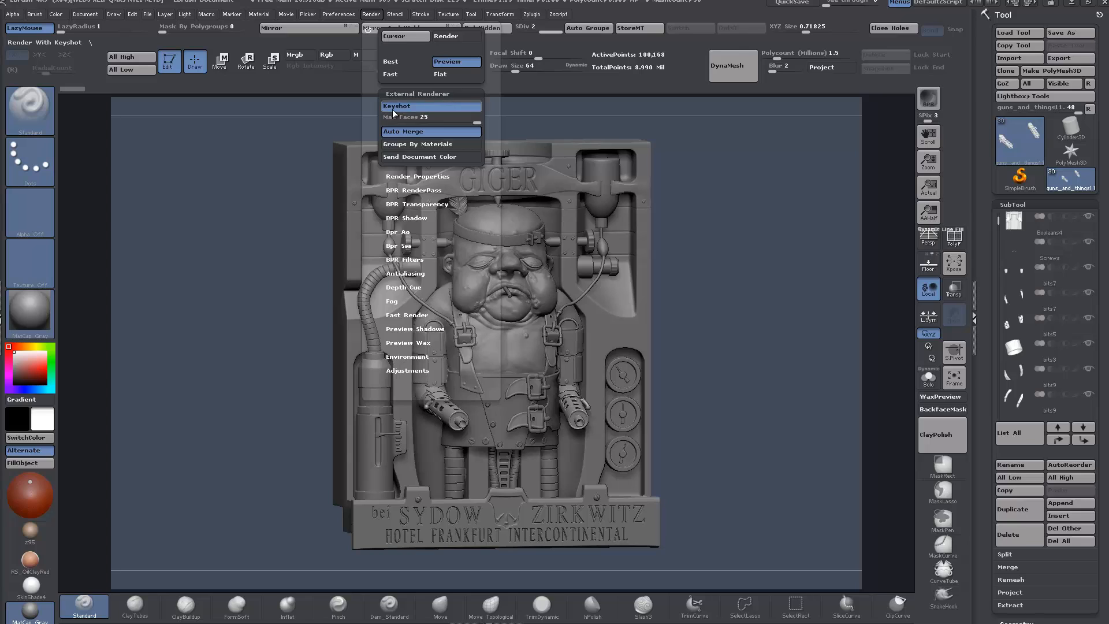
left_click(412, 108)
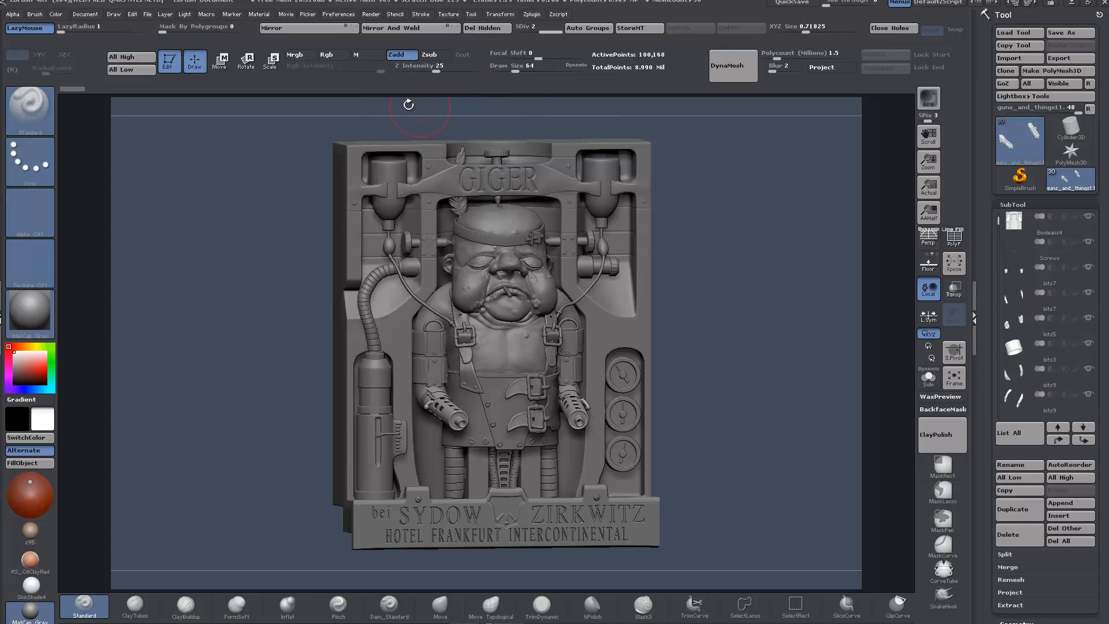
left_click(371, 14)
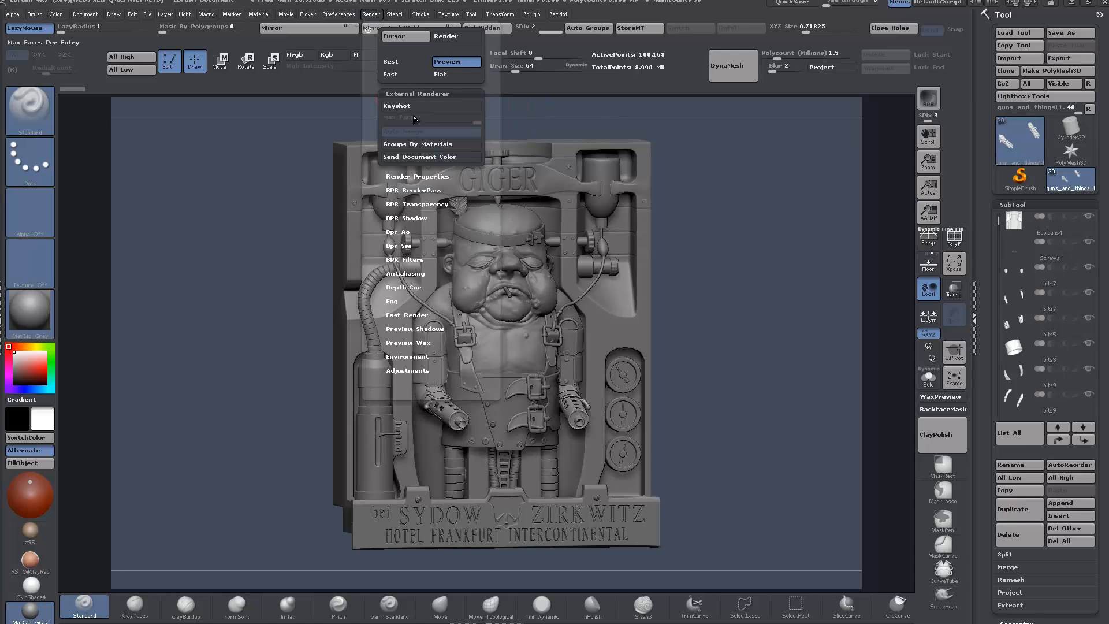
left_click(416, 109)
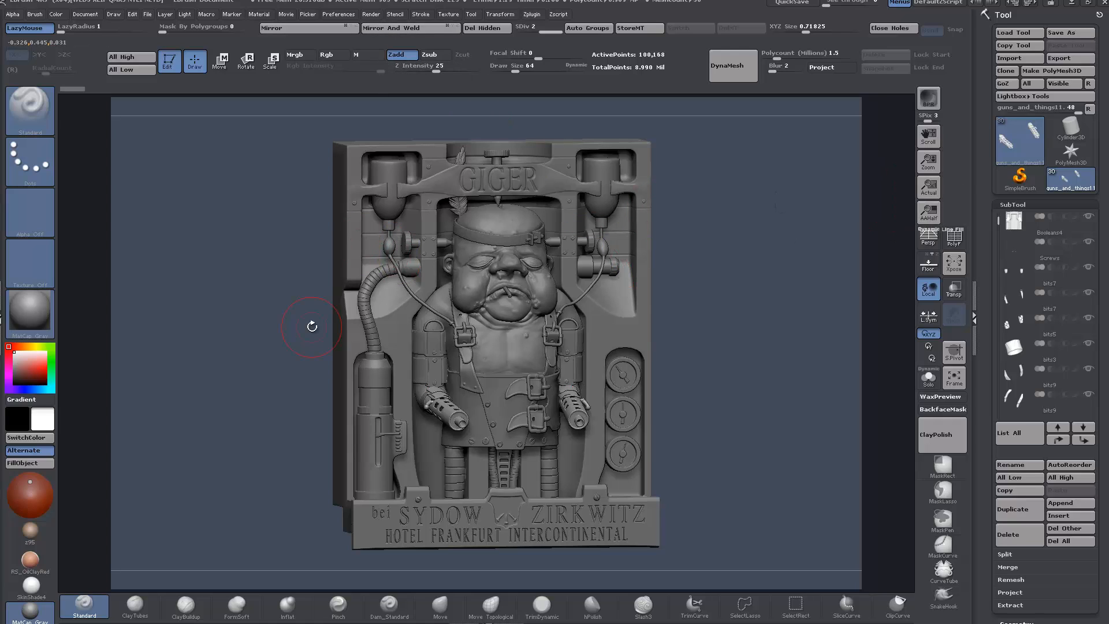
Step: Switch to KeyShot and check the Live Linking option in the Advanced preferences, leaving them without saving
key("super")
left_click(302, 613)
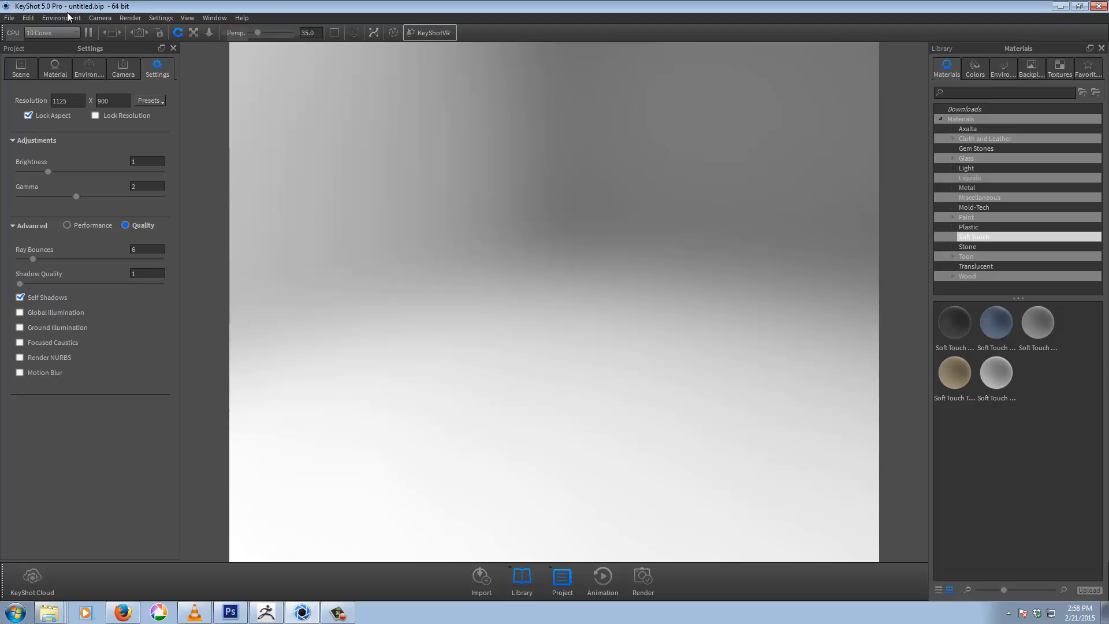
left_click(28, 18)
left_click(50, 98)
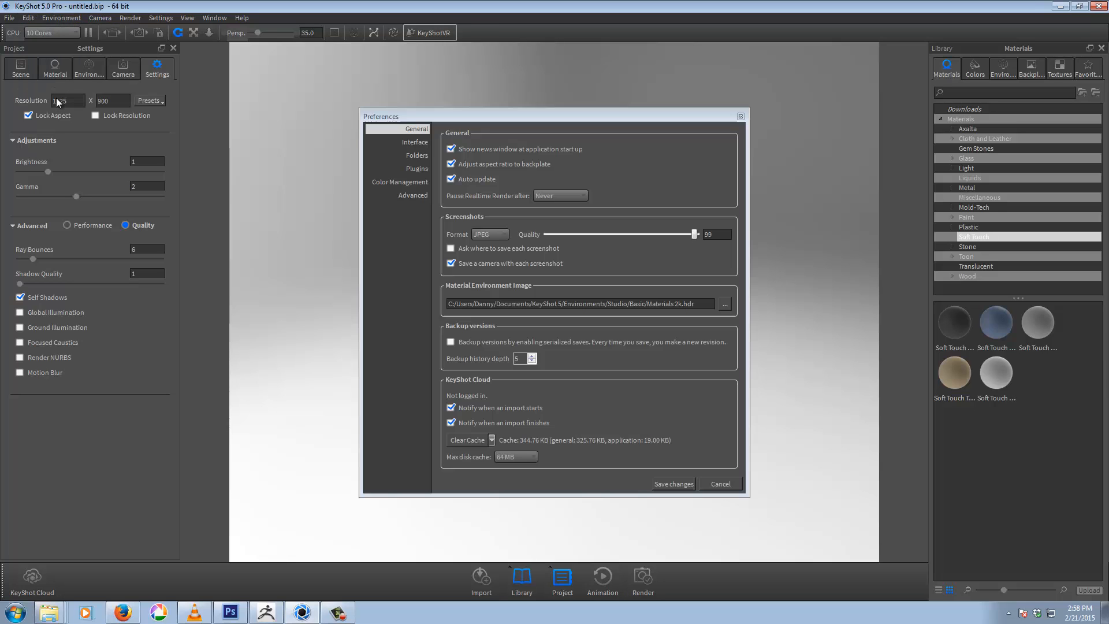
left_click(403, 195)
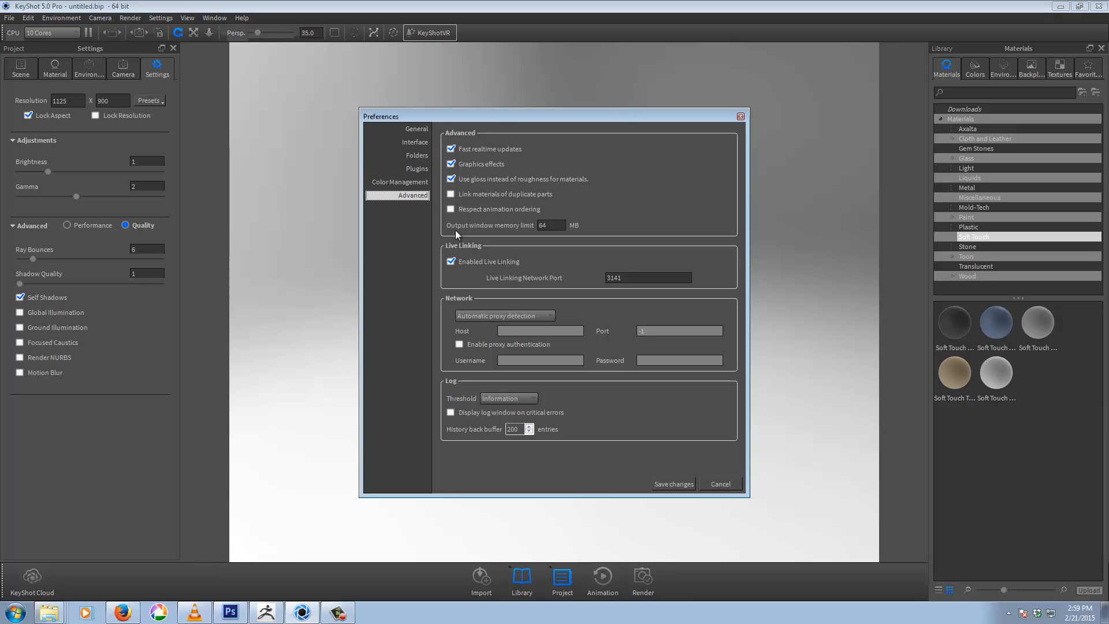
left_click(718, 486)
Step: Switch back to ZBrush and send the whole relief sculpture to KeyShot with a BPR render
left_click(267, 612)
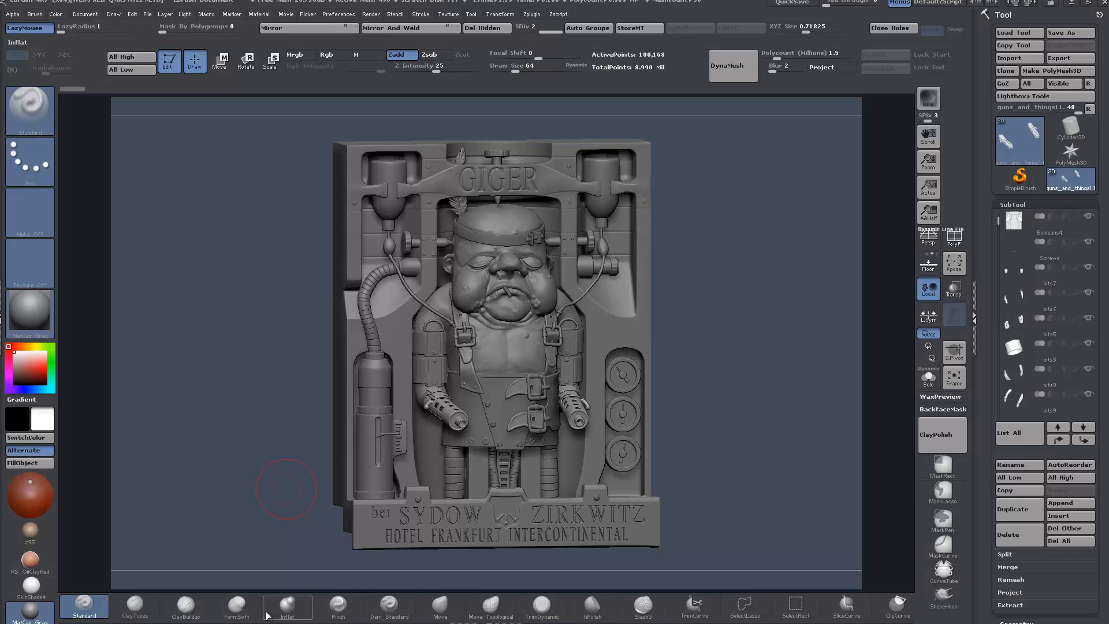
left_click(371, 14)
left_click(931, 99)
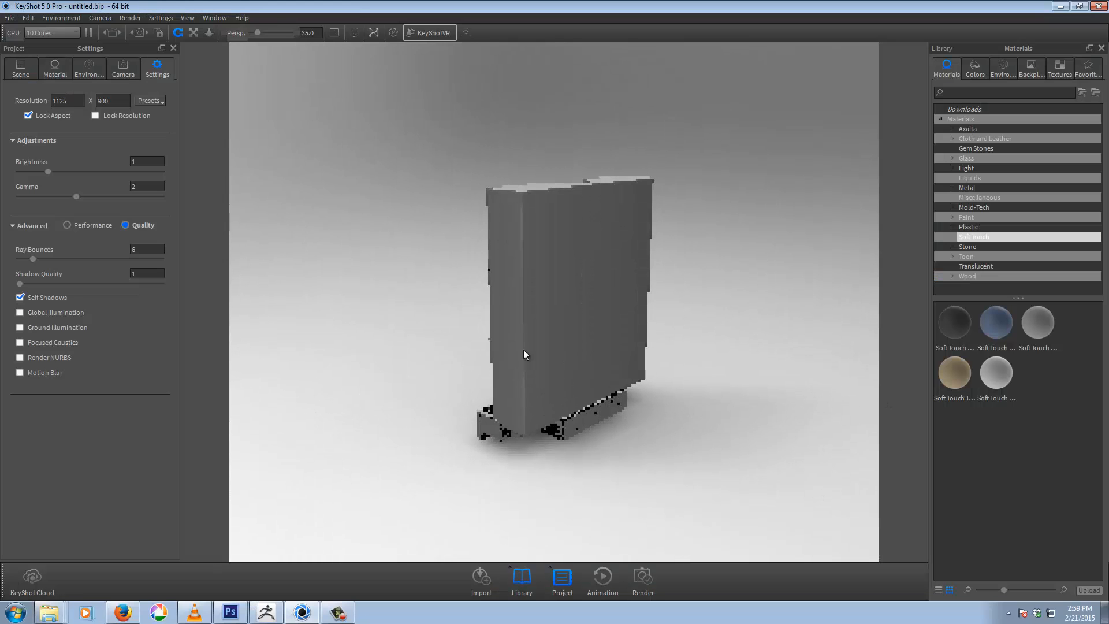
Step: Open the figure's material for editing, then review the project's materials and the file browser for the diffuse texture without loading anything
left_click_drag(523, 349, 379, 255)
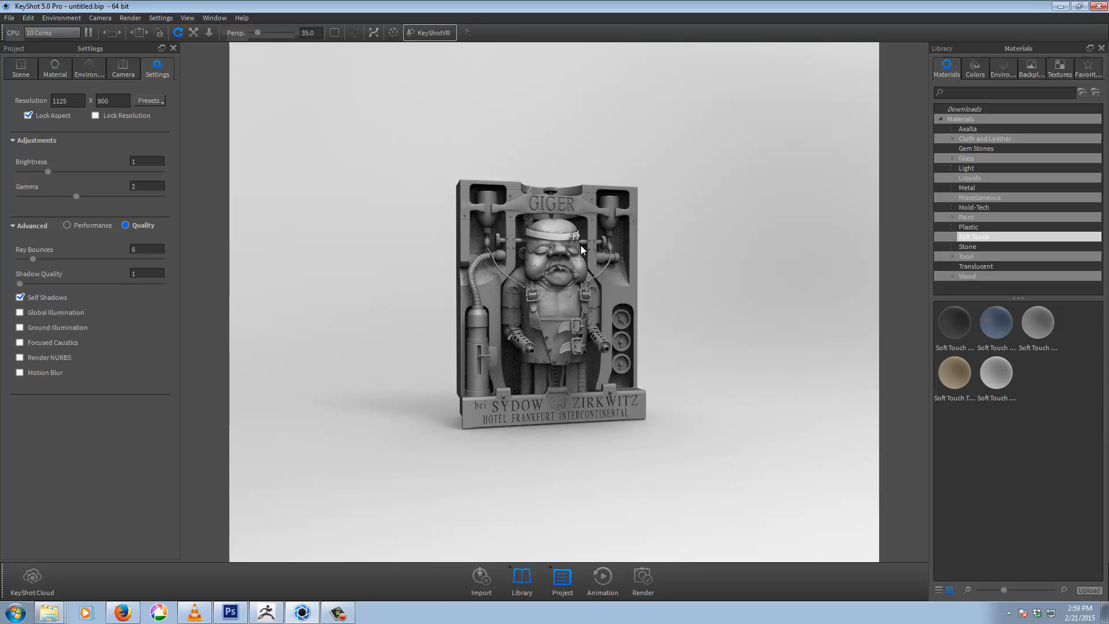
right_click(531, 264)
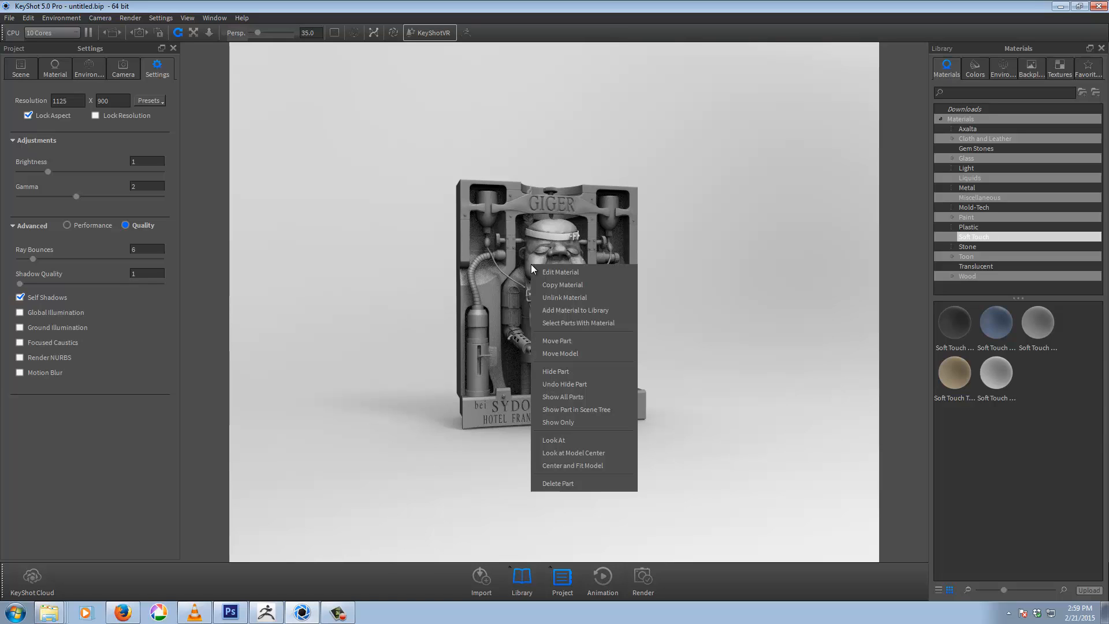
left_click(561, 271)
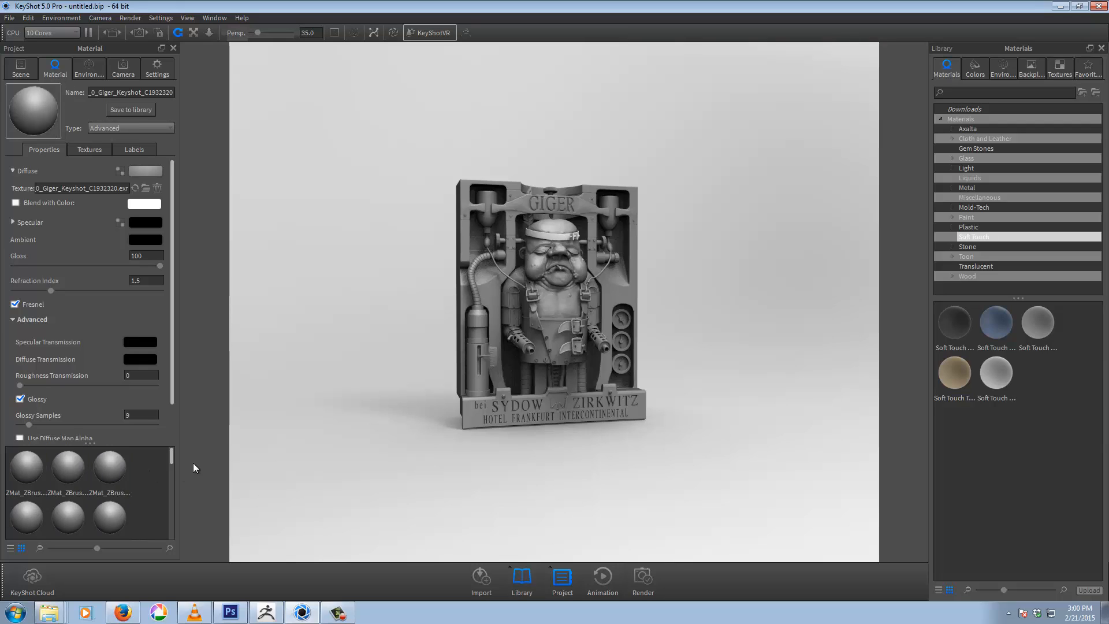
mouse_move(170, 457)
left_mouse_down()
mouse_move(172, 536)
mouse_move(172, 460)
left_mouse_up()
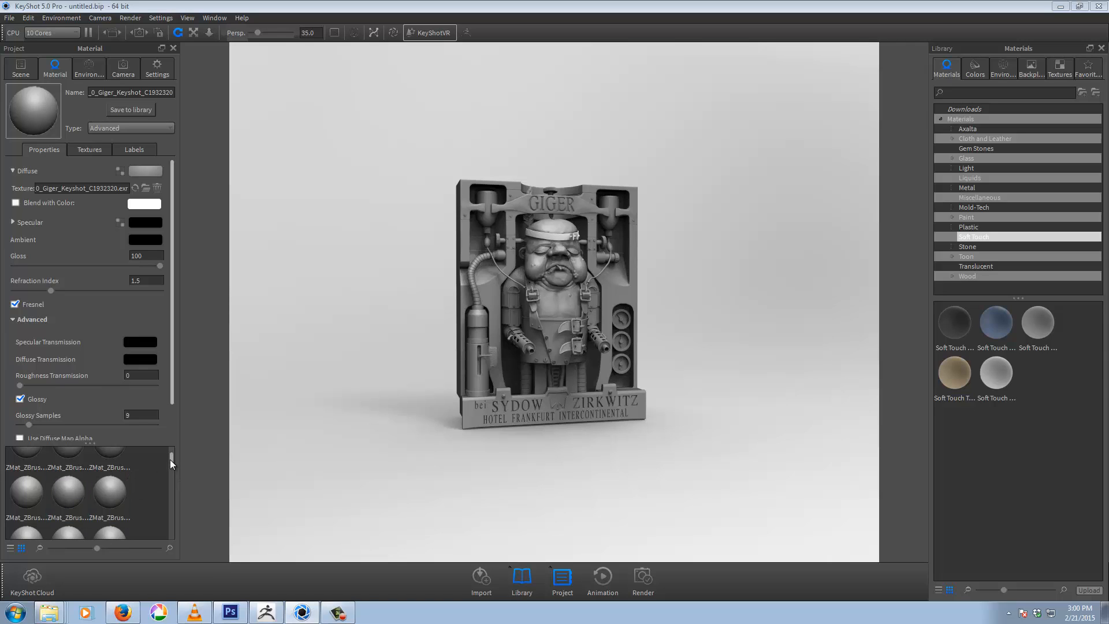
left_click(146, 189)
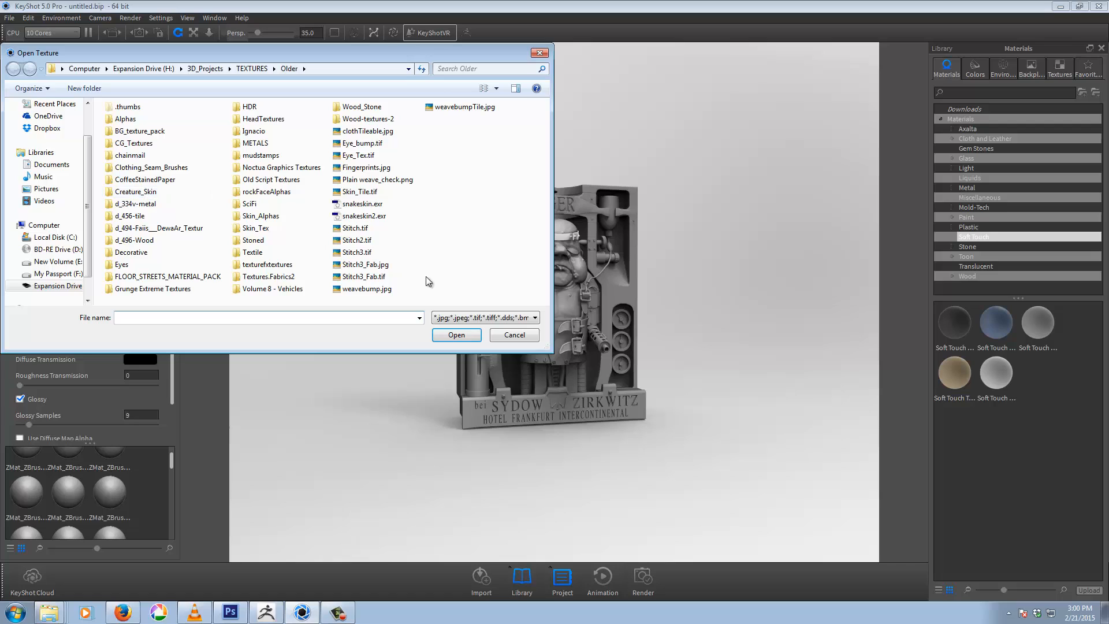
left_click(527, 336)
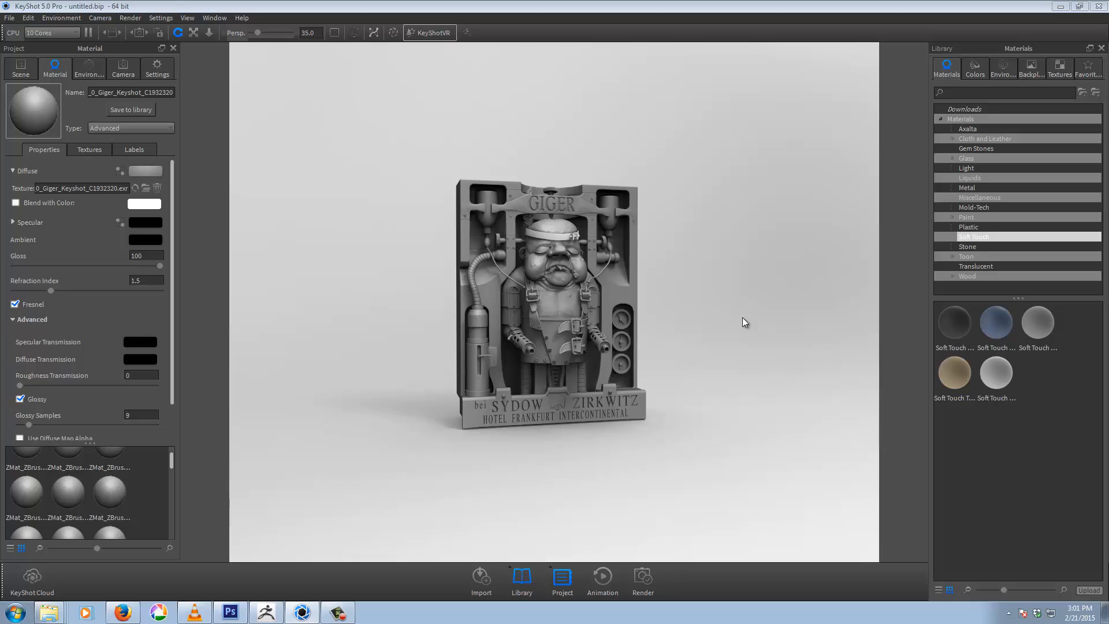
Step: Examine the imported relief in the real-time view from the front, both close up and from farther away
left_click_drag(741, 316, 693, 319)
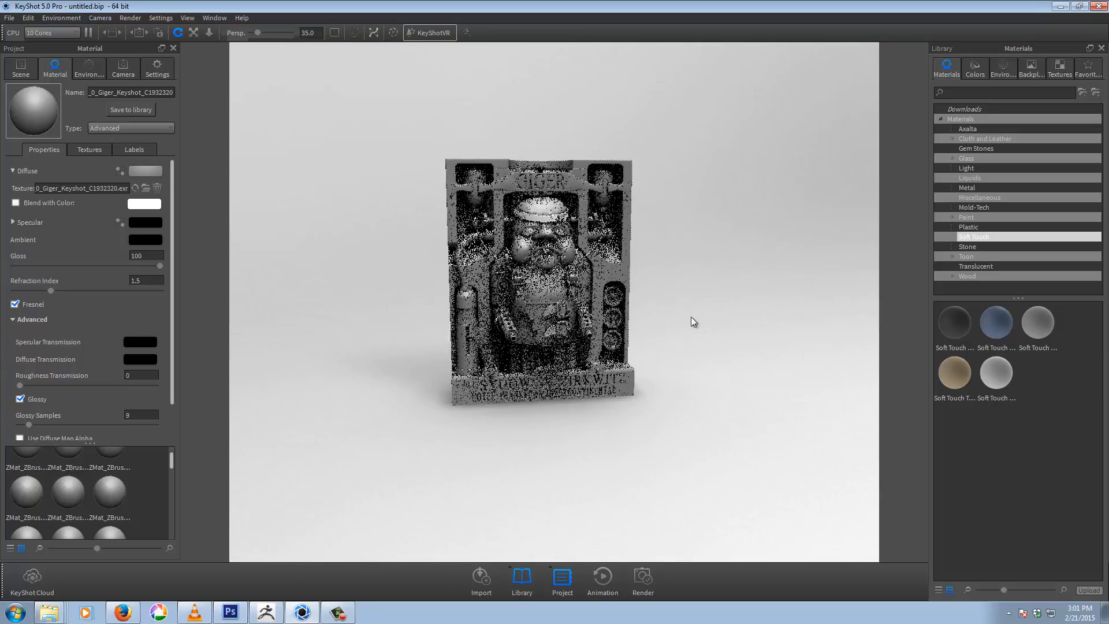
scroll(687, 329, "down", 3)
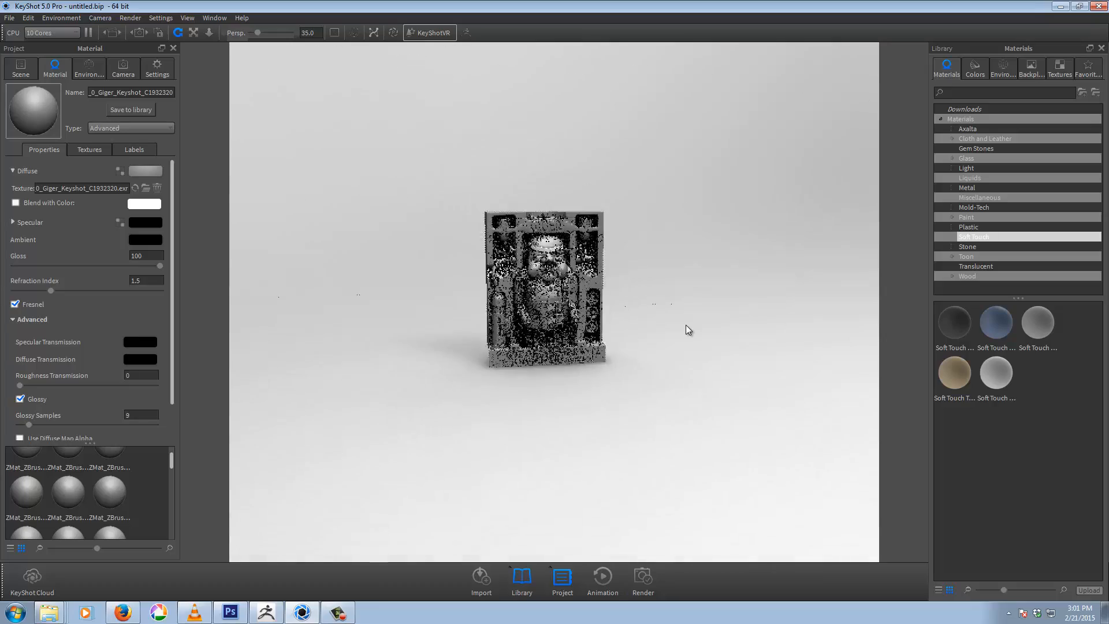
scroll(687, 329, "up", 5)
scroll(685, 325, "down", 3)
scroll(686, 325, "up", 5)
scroll(685, 325, "down", 3)
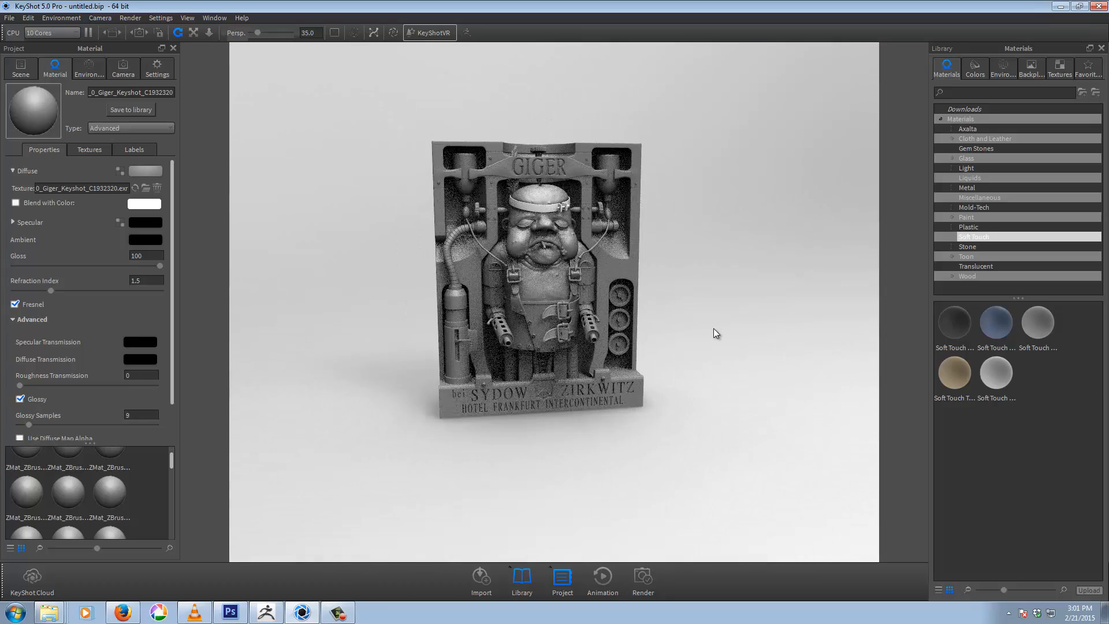
left_click_drag(714, 329, 711, 354)
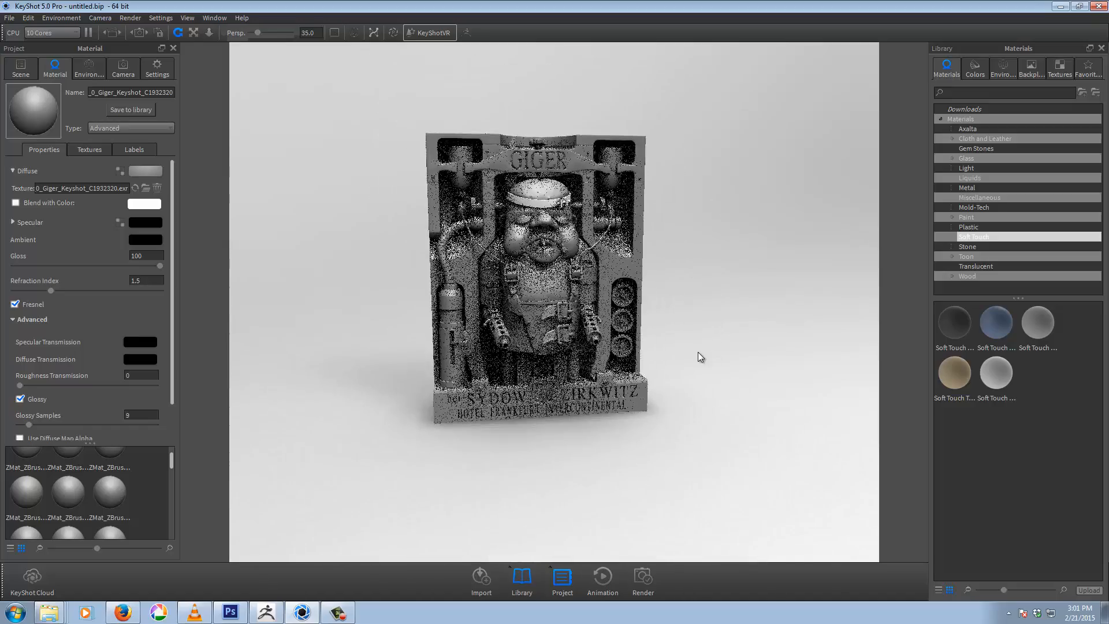
scroll(698, 353, "up", 6)
scroll(697, 352, "down", 5)
scroll(695, 353, "up", 4)
scroll(693, 353, "down", 3)
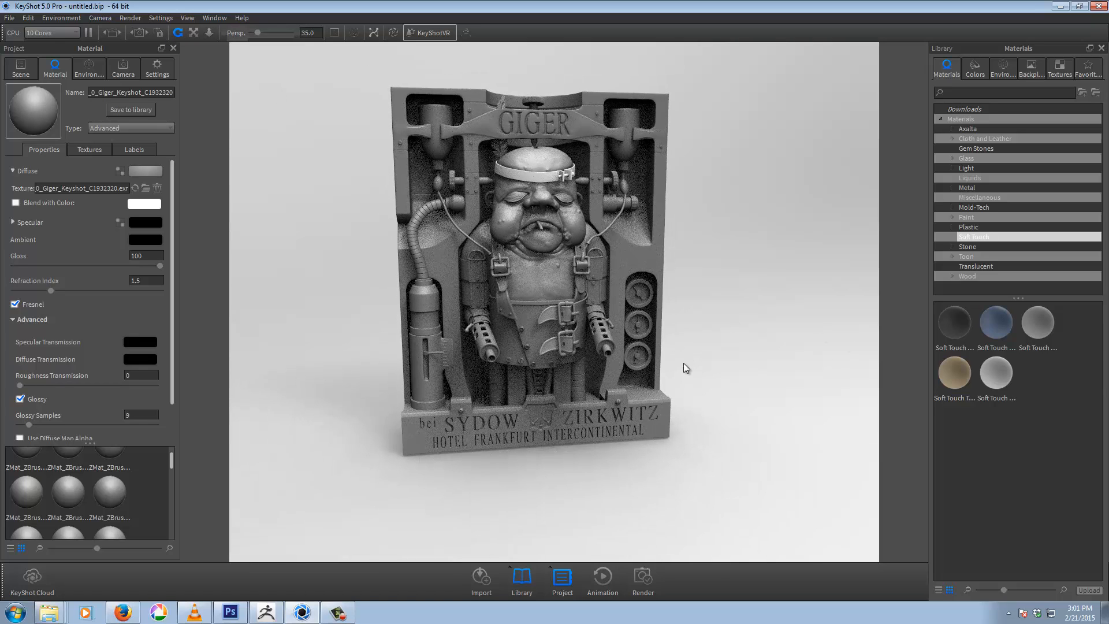
scroll(820, 376, "up", 4)
mouse_move(795, 369)
middle_mouse_down()
mouse_move(863, 400)
mouse_move(790, 389)
middle_mouse_up()
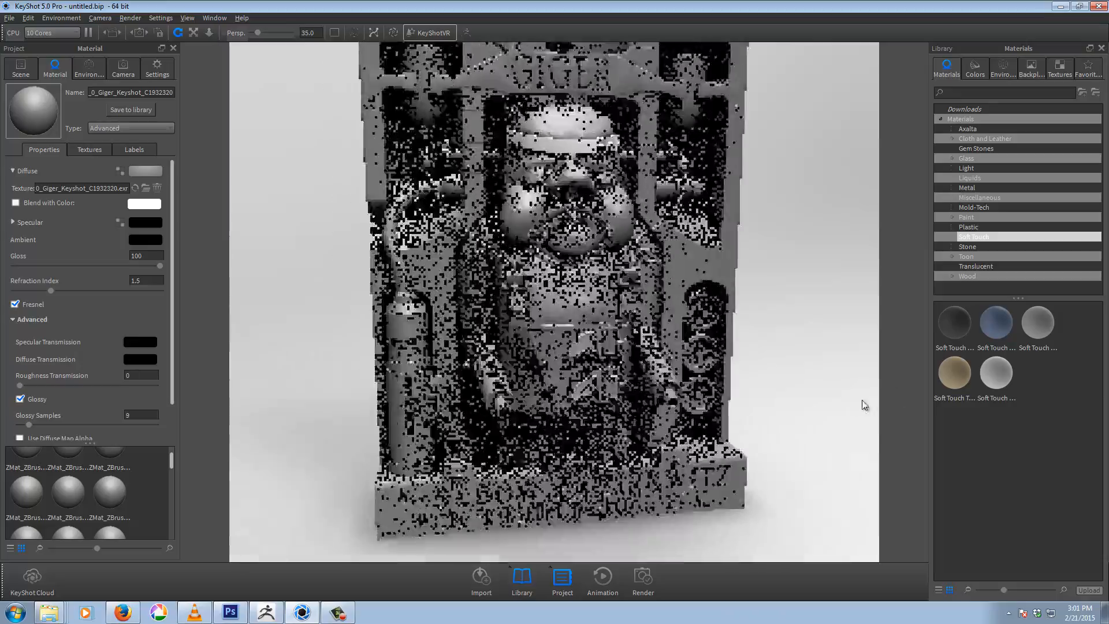
scroll(774, 417, "down", 5)
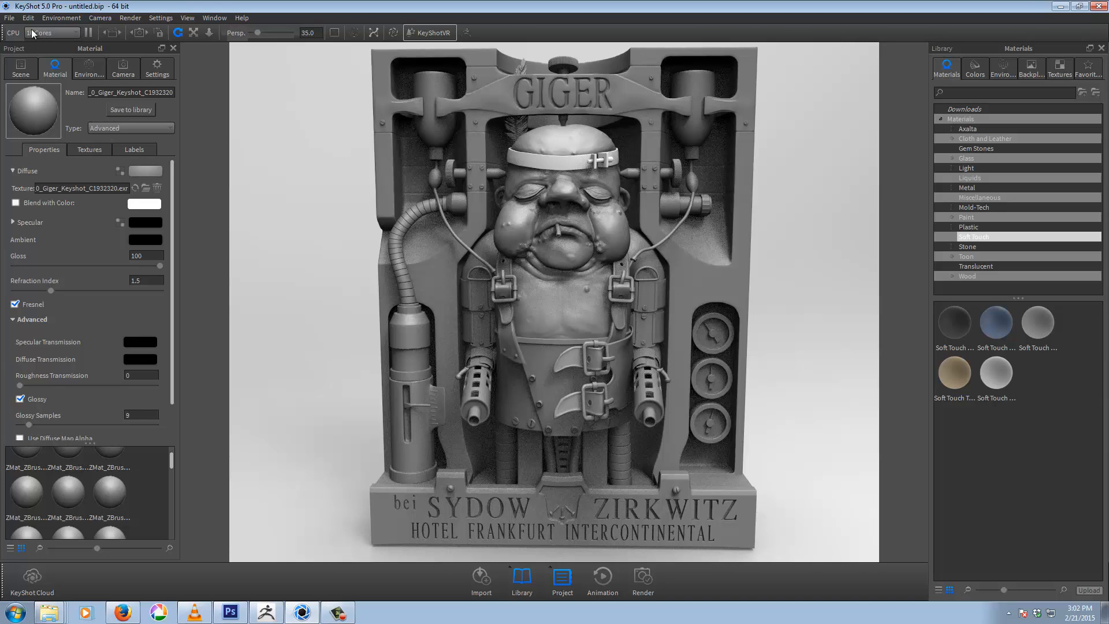
Step: Look at the available CPU core options for real-time rendering
left_click(75, 32)
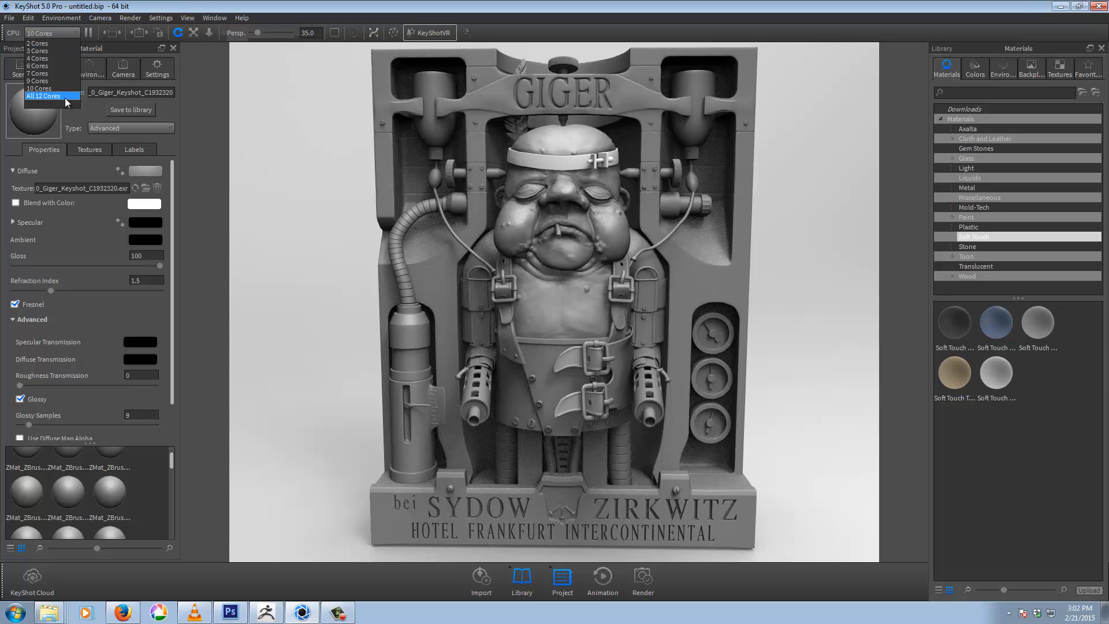
left_click(75, 32)
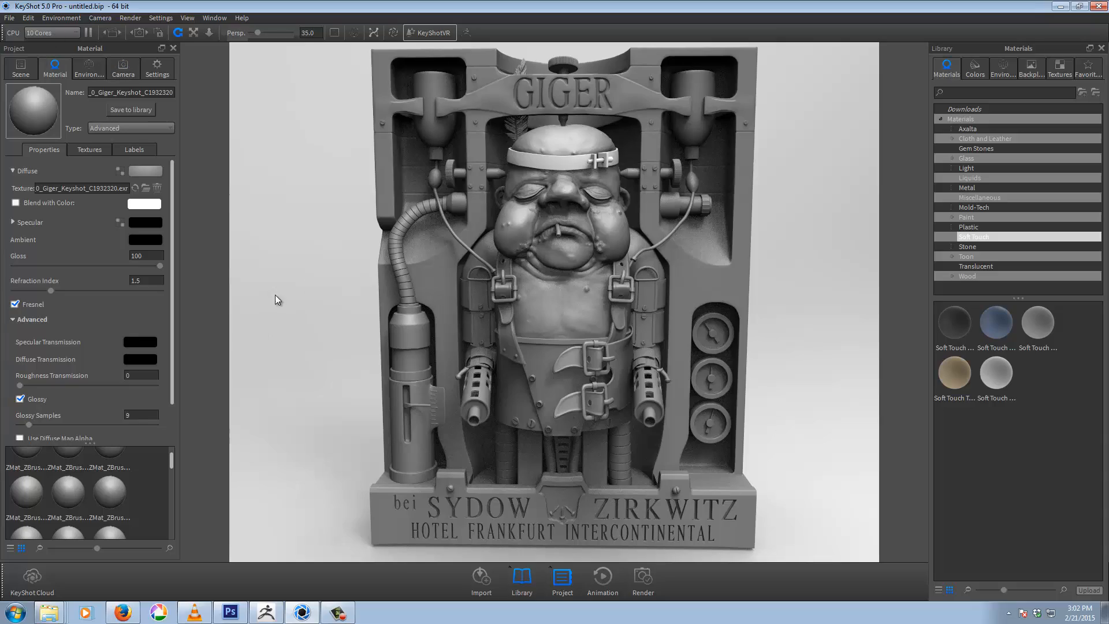
Step: Examine the relief from a three-quarter angle and show the scene's list of models, cameras and scene sets
left_click_drag(275, 294, 346, 293)
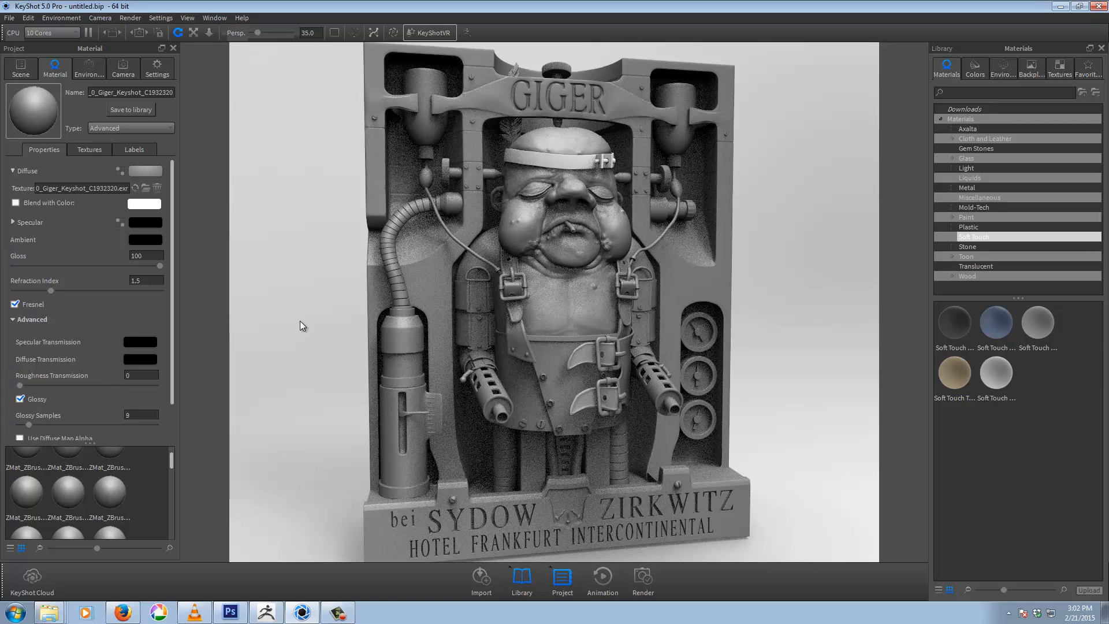
left_click_drag(293, 290, 266, 290)
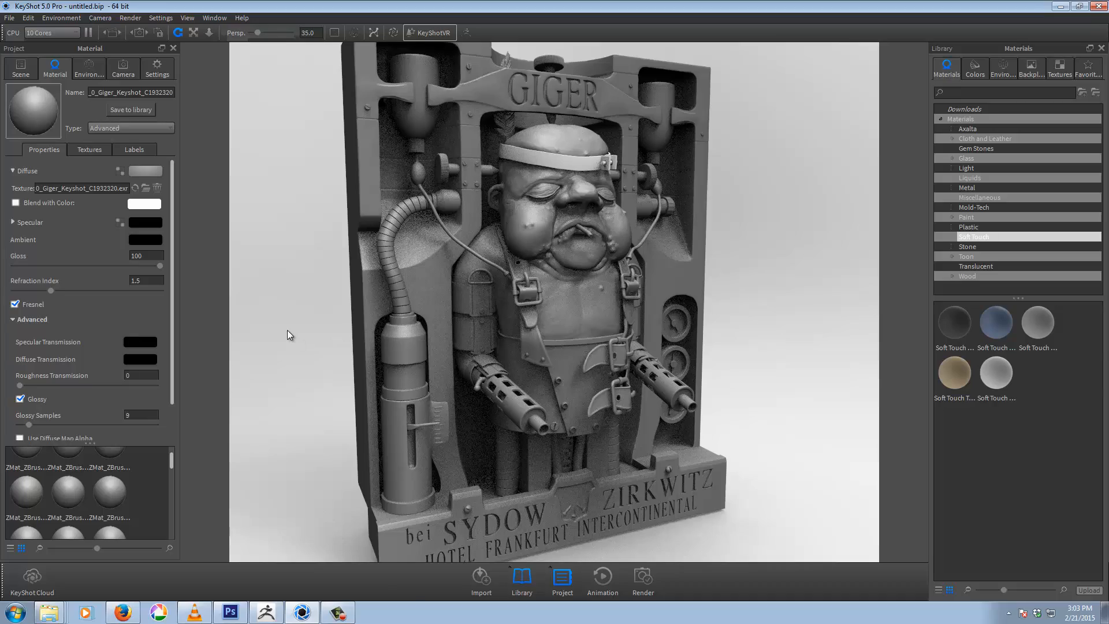
scroll(289, 334, "down", 5)
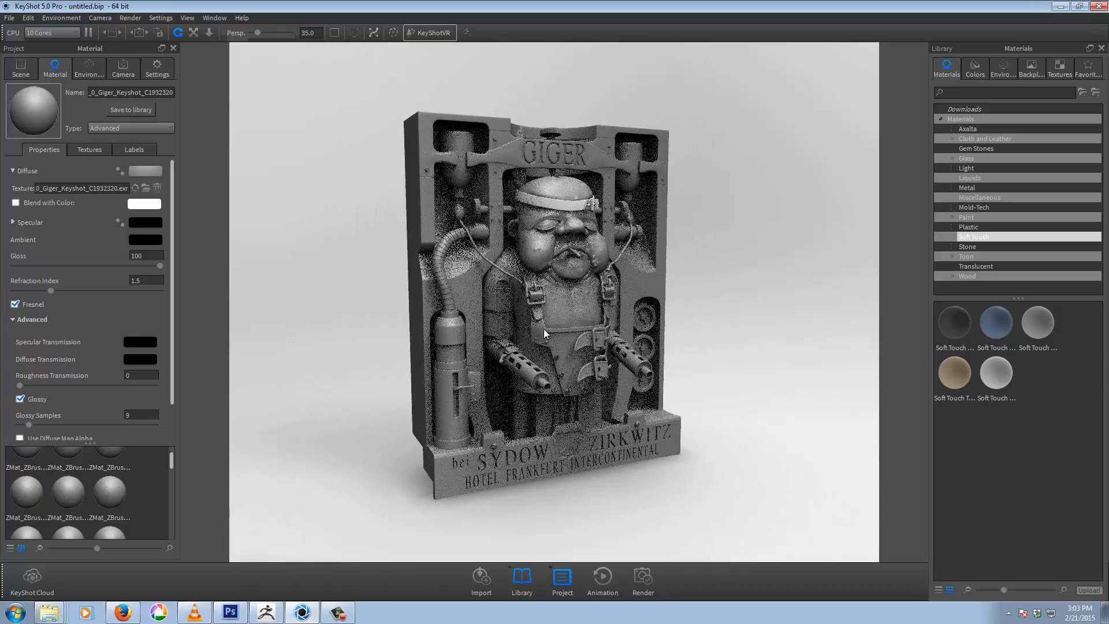
left_click_drag(771, 304, 786, 325)
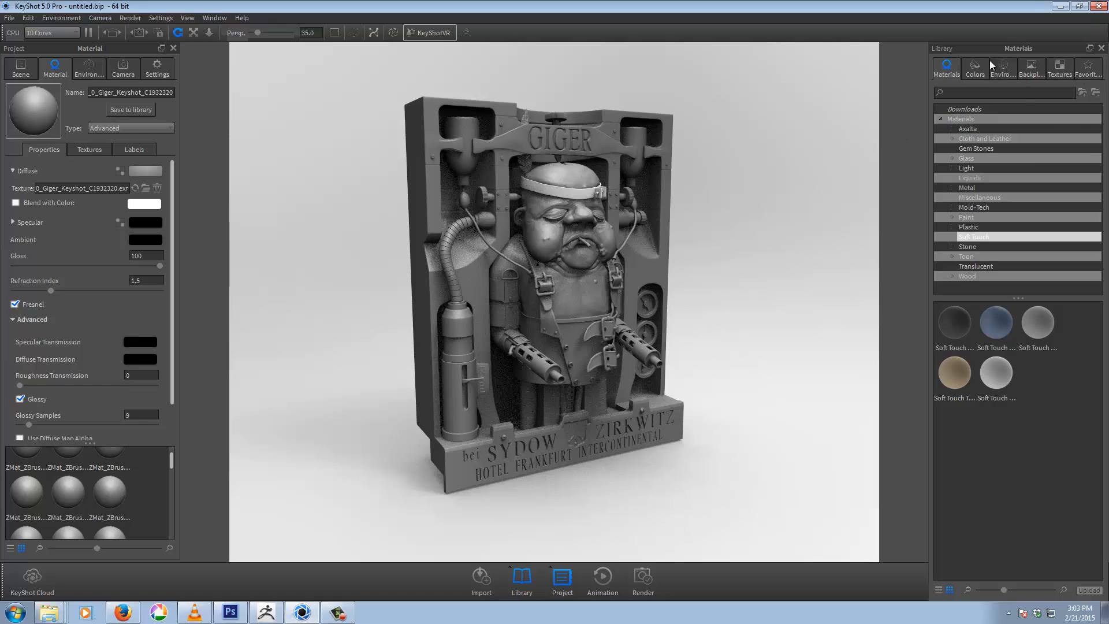
left_click(26, 68)
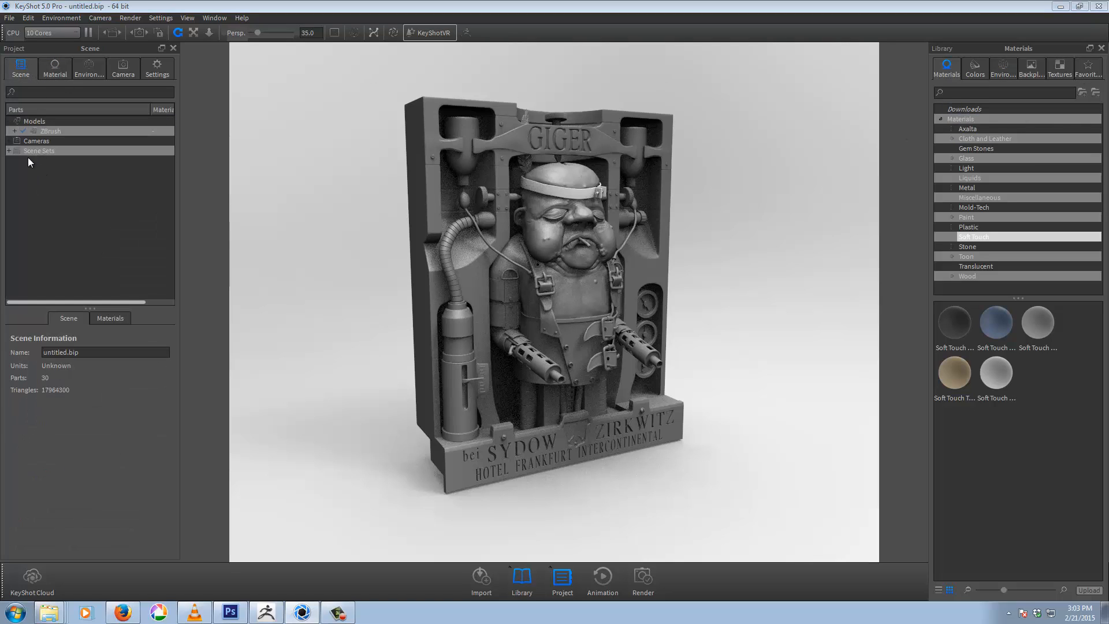
Step: List the parts of the ZBrush model and examine them, highlighting the Booleans4 back panel and the plinth text in the view
left_click(53, 130)
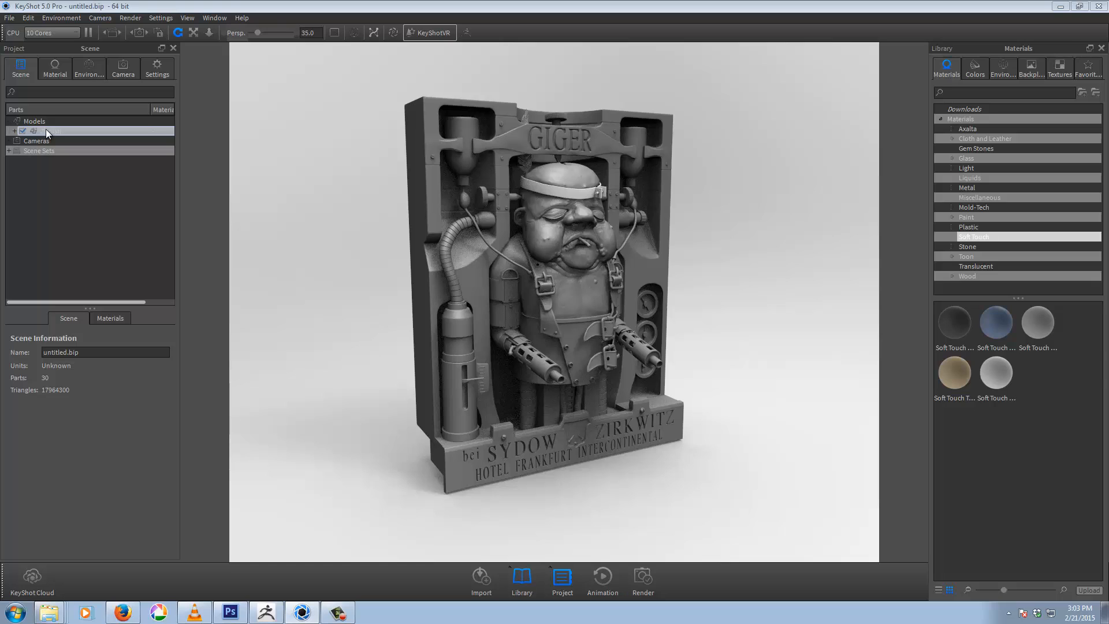
left_click(14, 131)
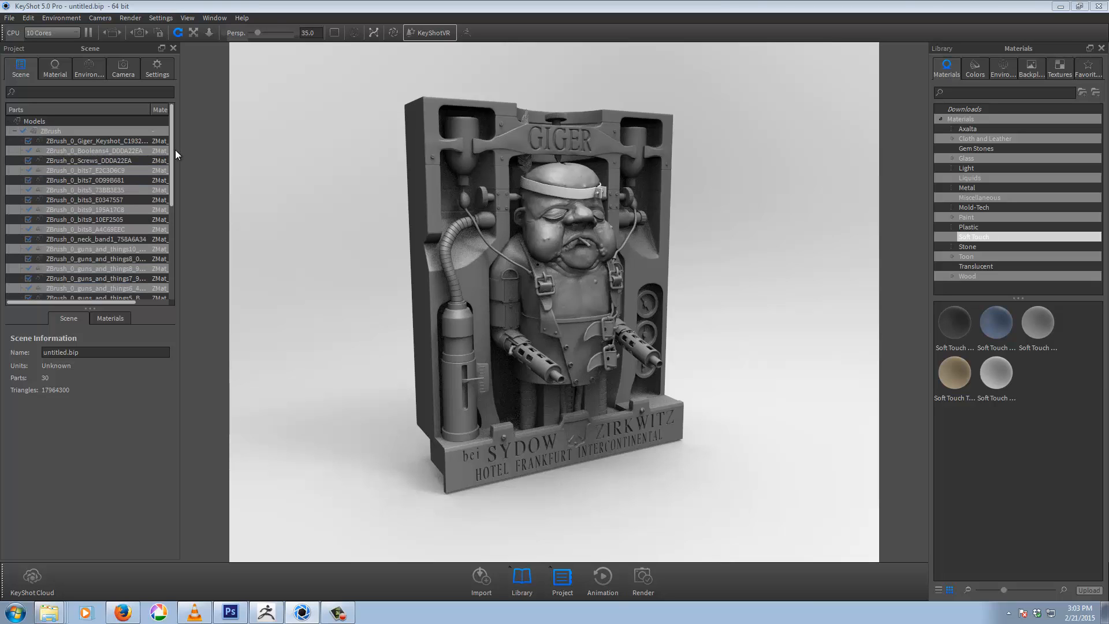
scroll(172, 154, "down", 3)
scroll(176, 173, "up", 3)
left_click(525, 146)
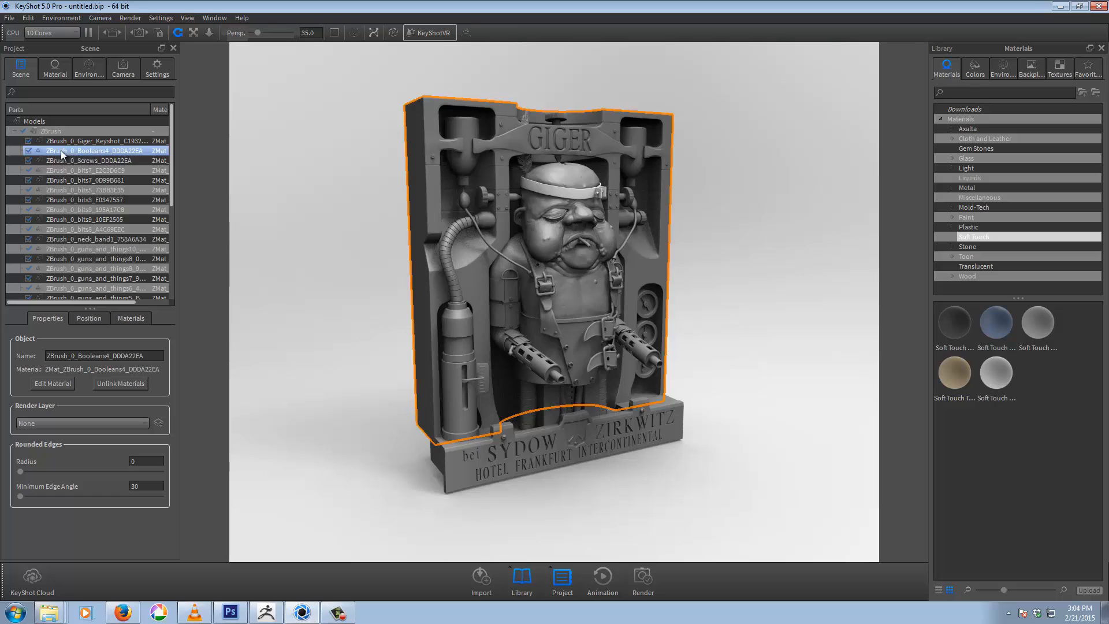
left_click(504, 466)
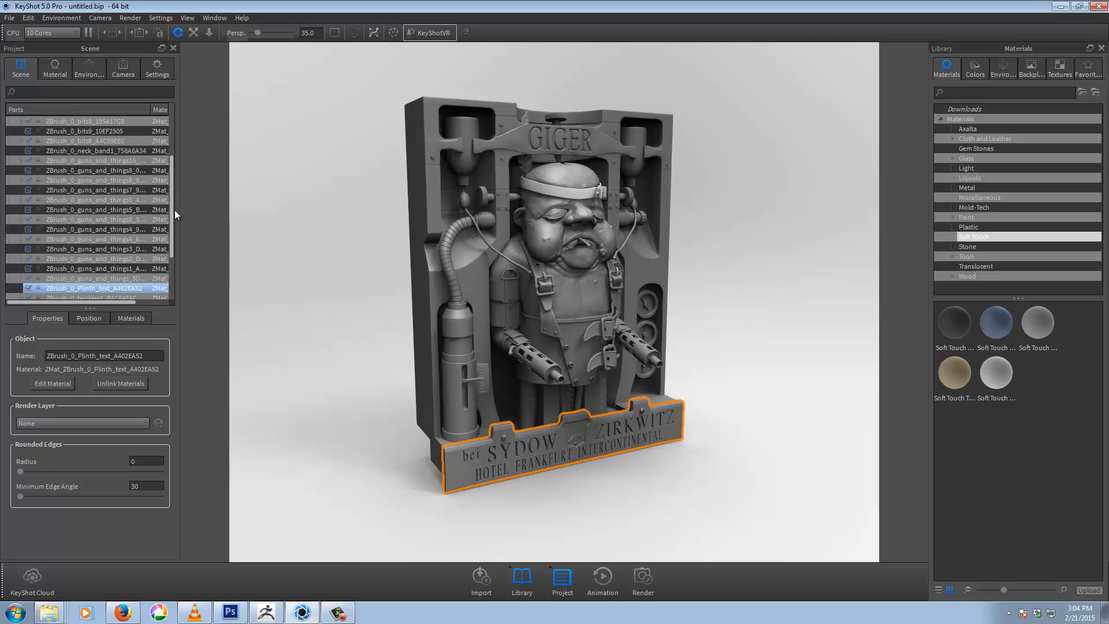
left_click_drag(172, 210, 173, 258)
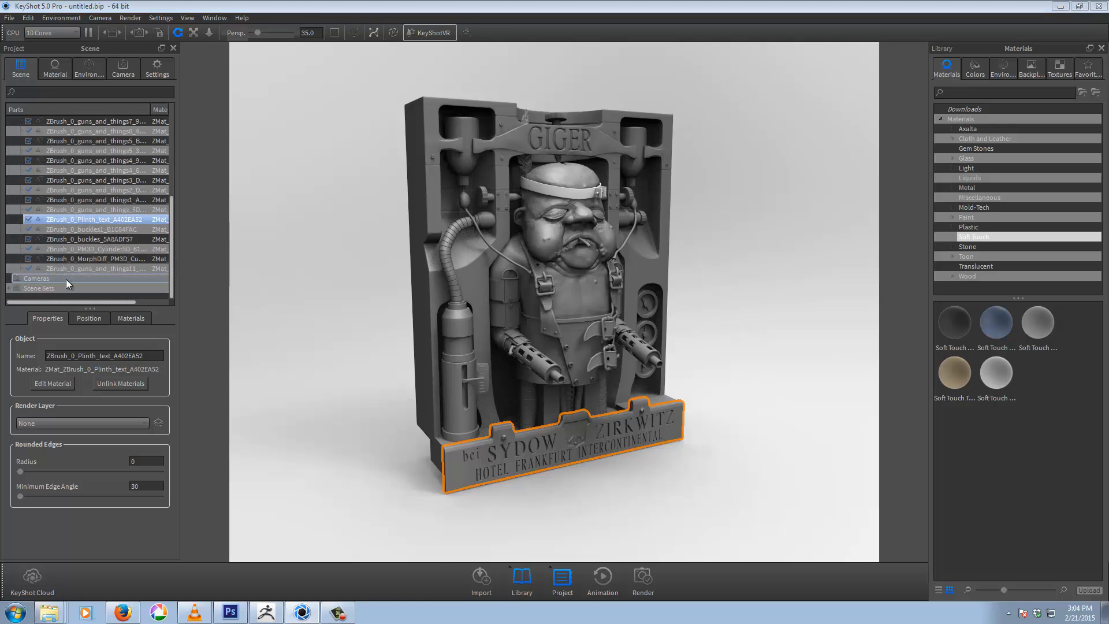
left_click_drag(172, 258, 188, 140)
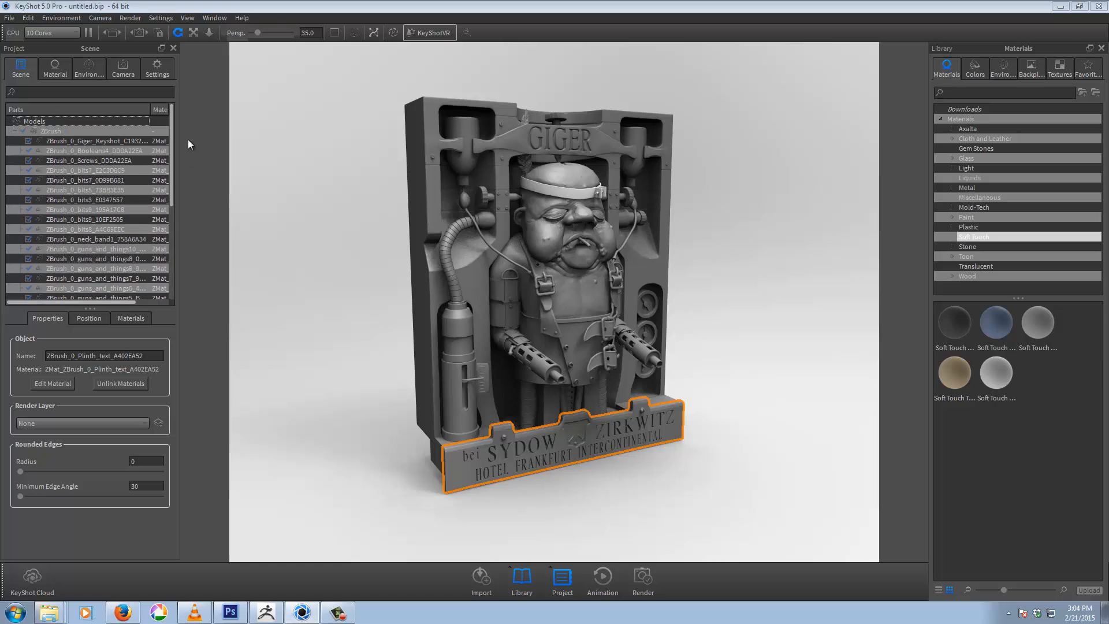
Step: Review the material properties of the Giger_Keyshot part and look at the project's environment settings
left_click(57, 72)
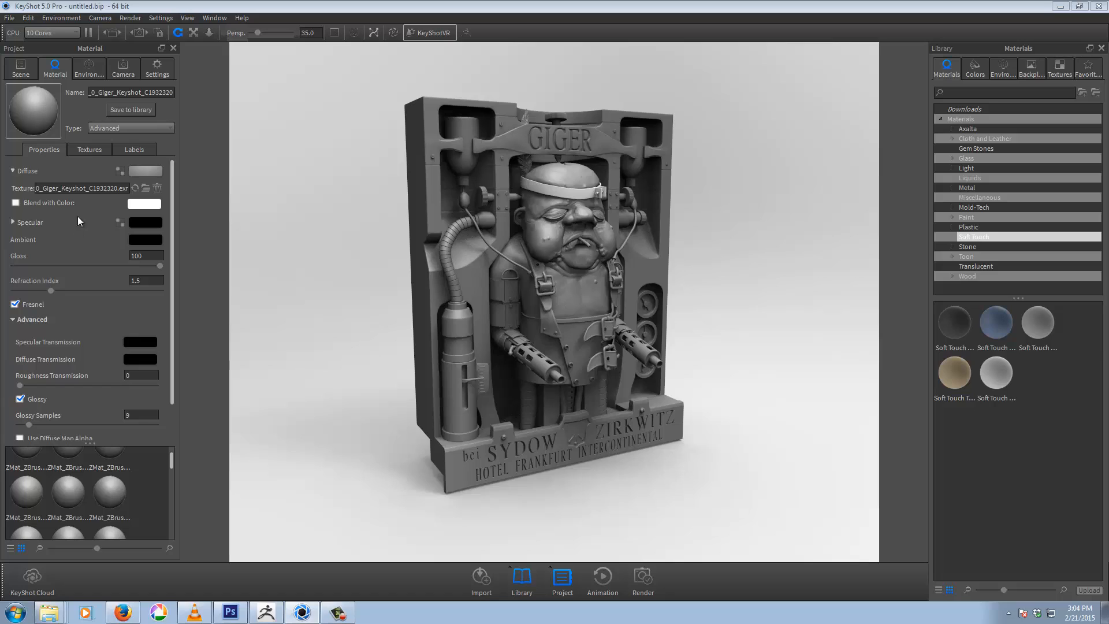
left_click(88, 68)
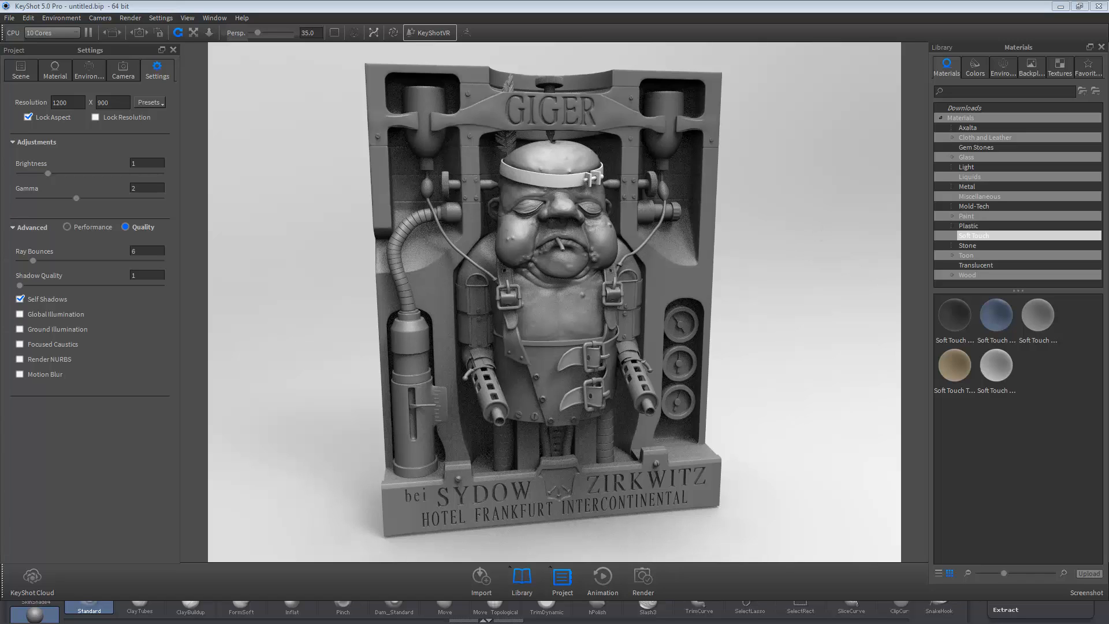
left_click(1078, 8)
double_click(431, 11)
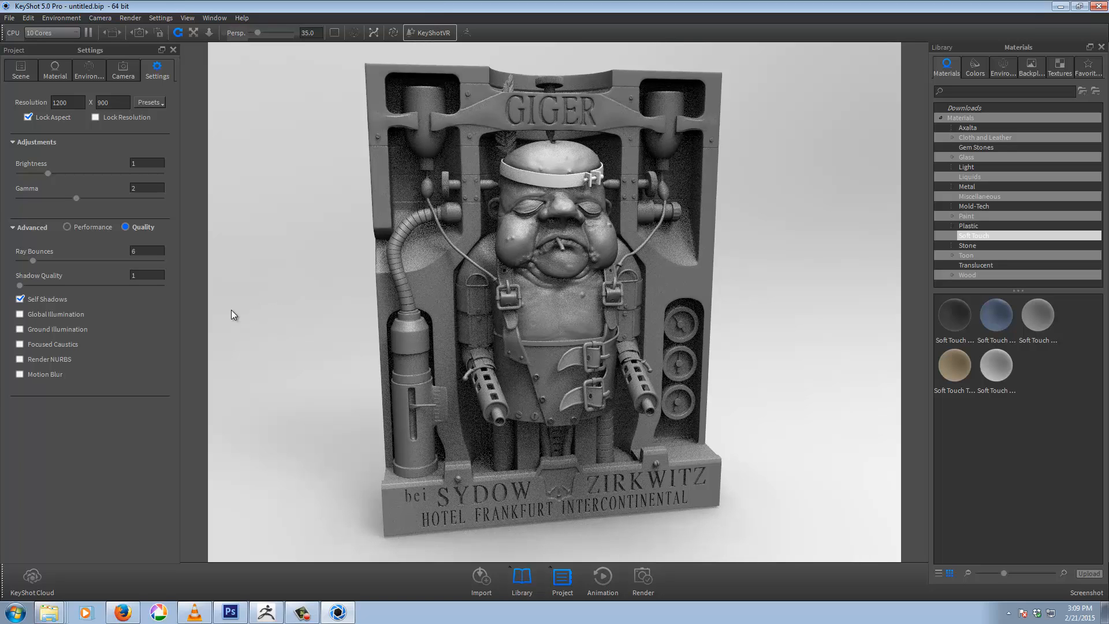
Step: Set the scene background to a solid colour and make it black (RGB 0, 0, 0)
left_click(82, 72)
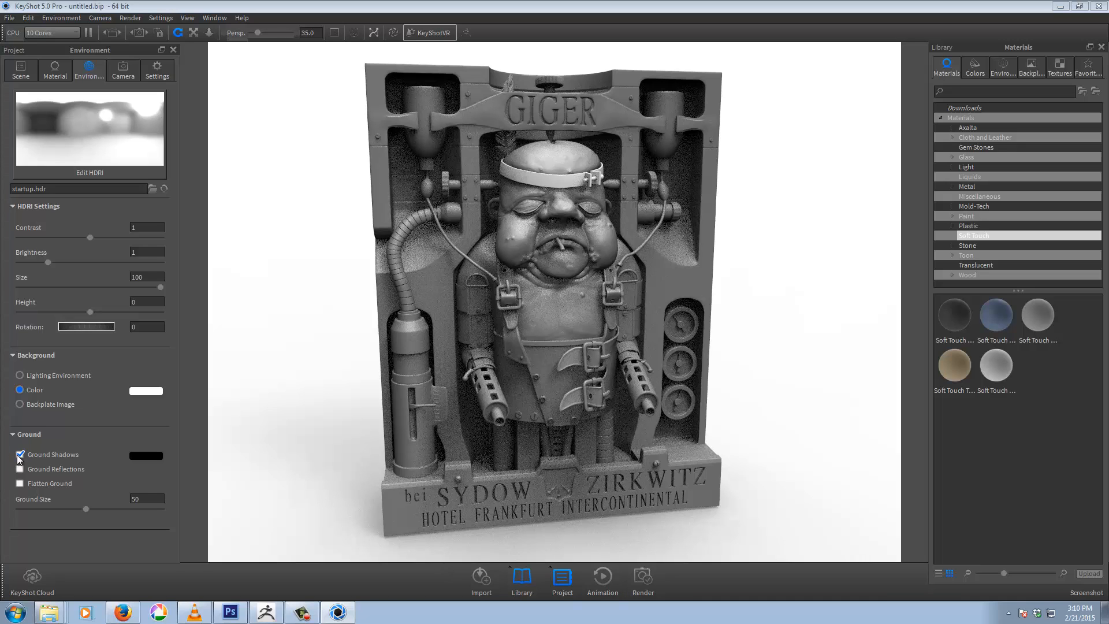
left_click(140, 389)
left_click_drag(50, 210, 4, 271)
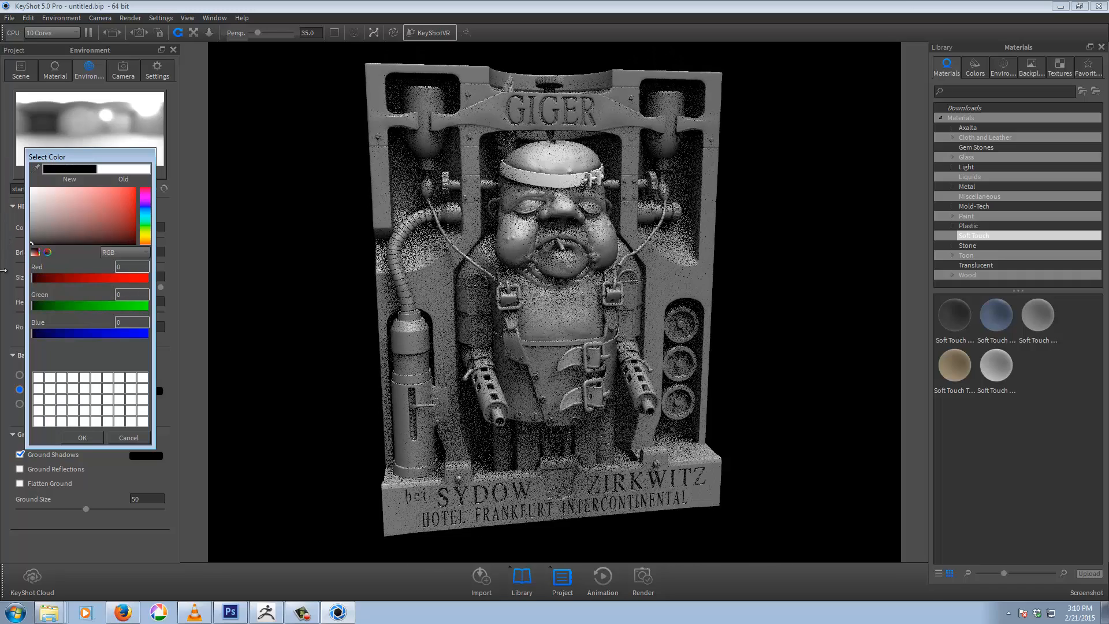
left_click(82, 437)
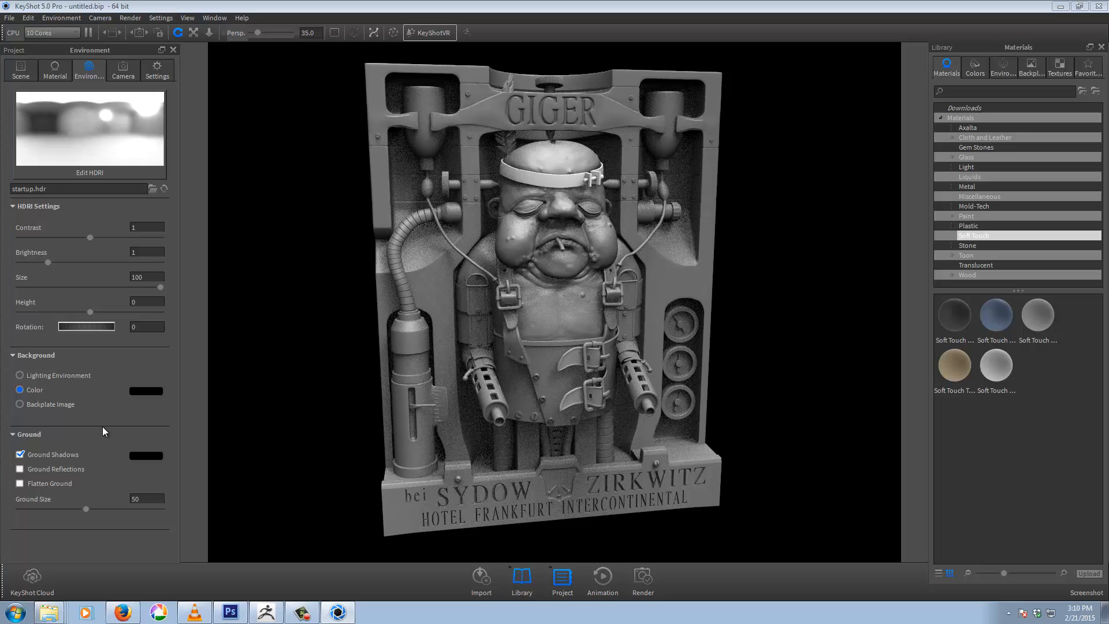
Step: Check the file browser for a backplate image without loading one, and turn off ground shadows
left_click(20, 406)
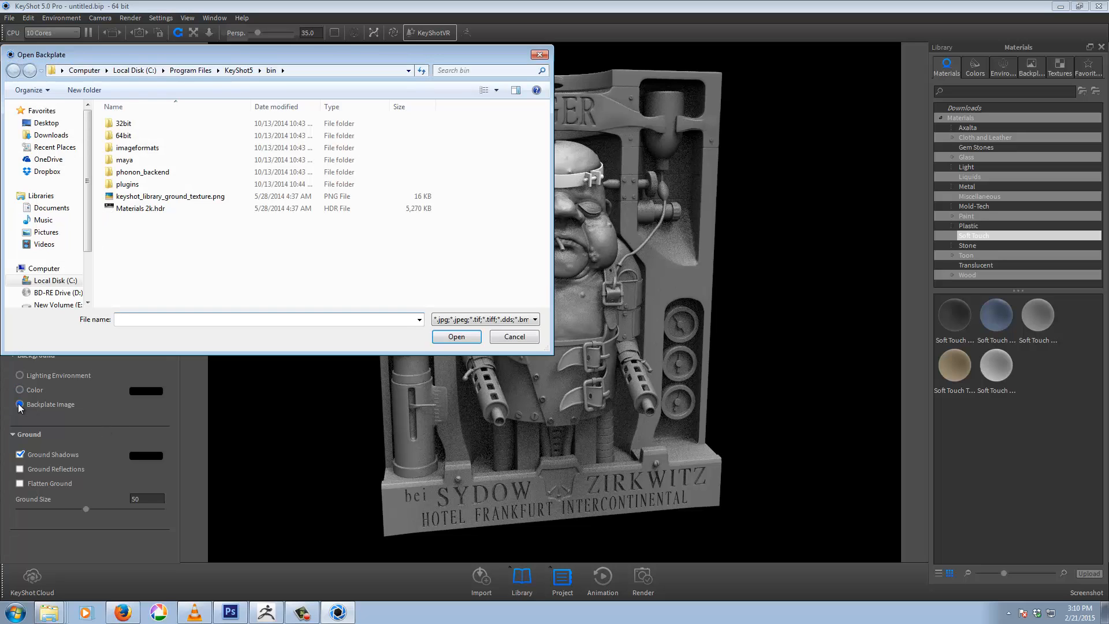
left_click(519, 337)
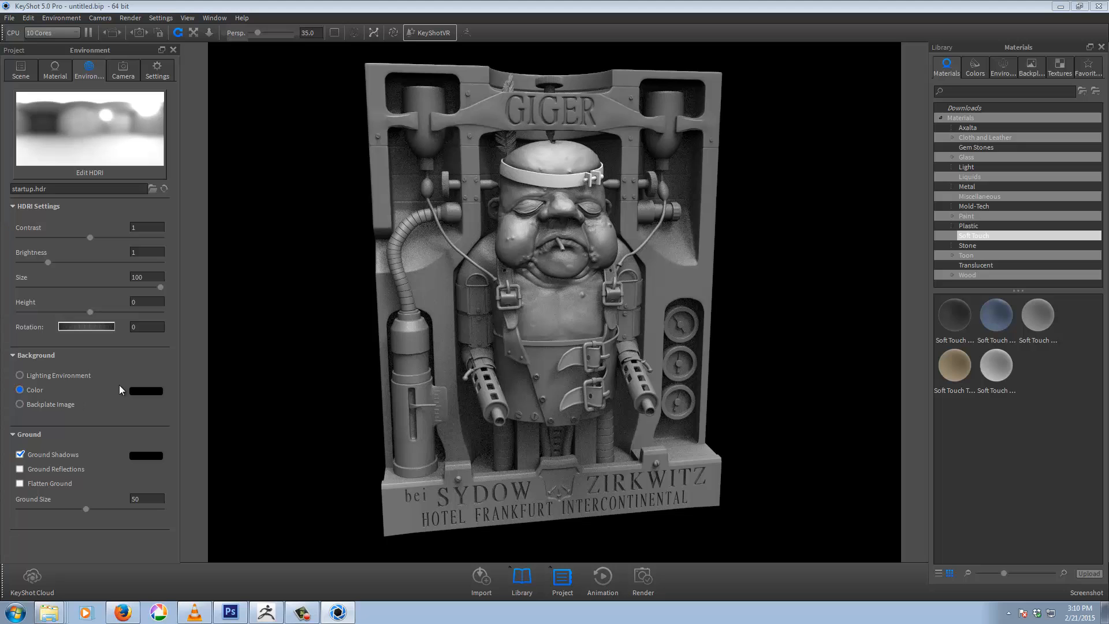
left_click(19, 455)
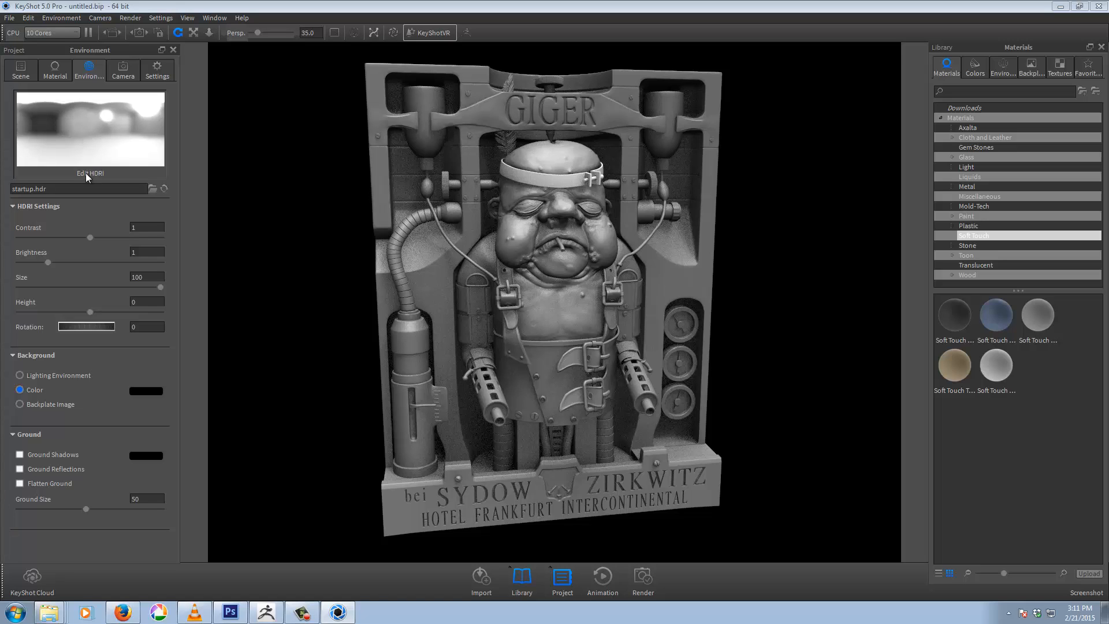
Step: Open startup.hdr in the HDRI Editor and review its adjustment, pin, and Sun & Sky options
left_click(89, 129)
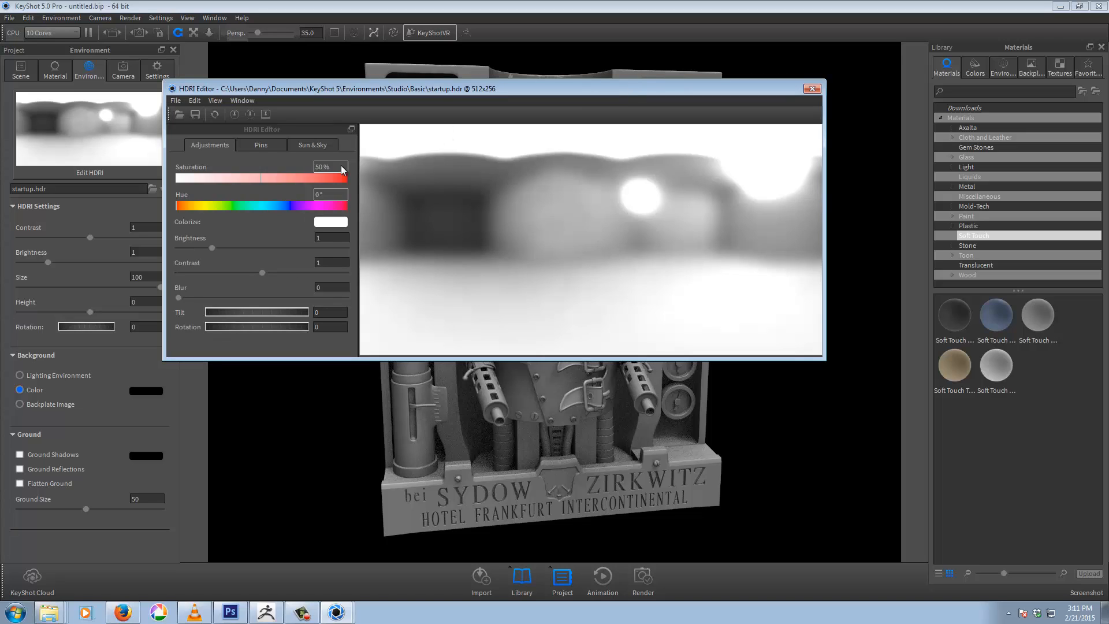
left_click(256, 145)
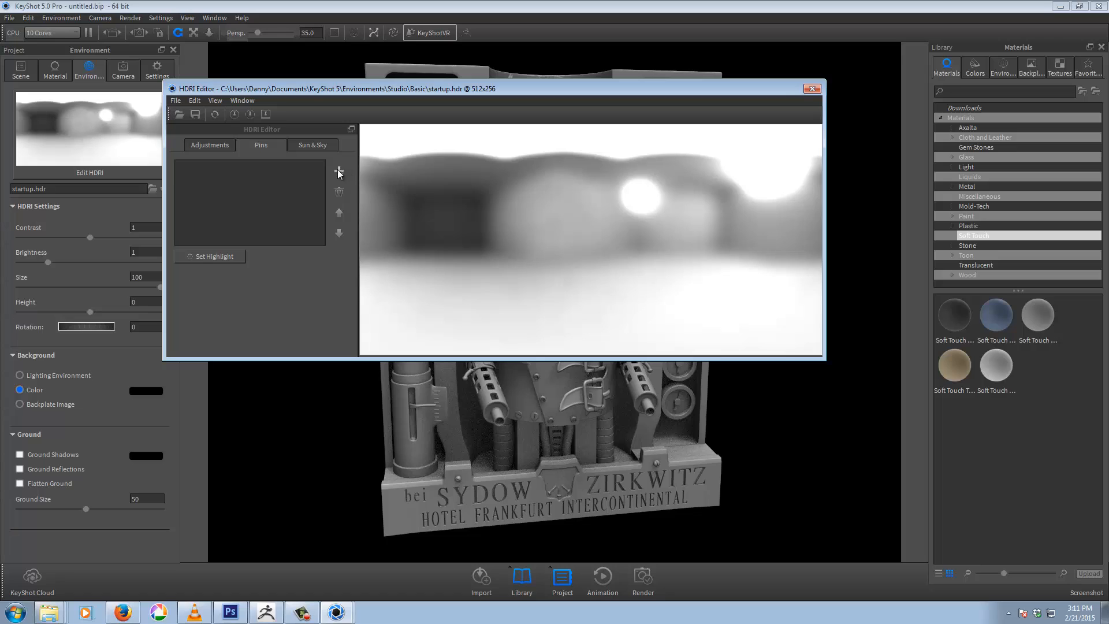
left_click(318, 145)
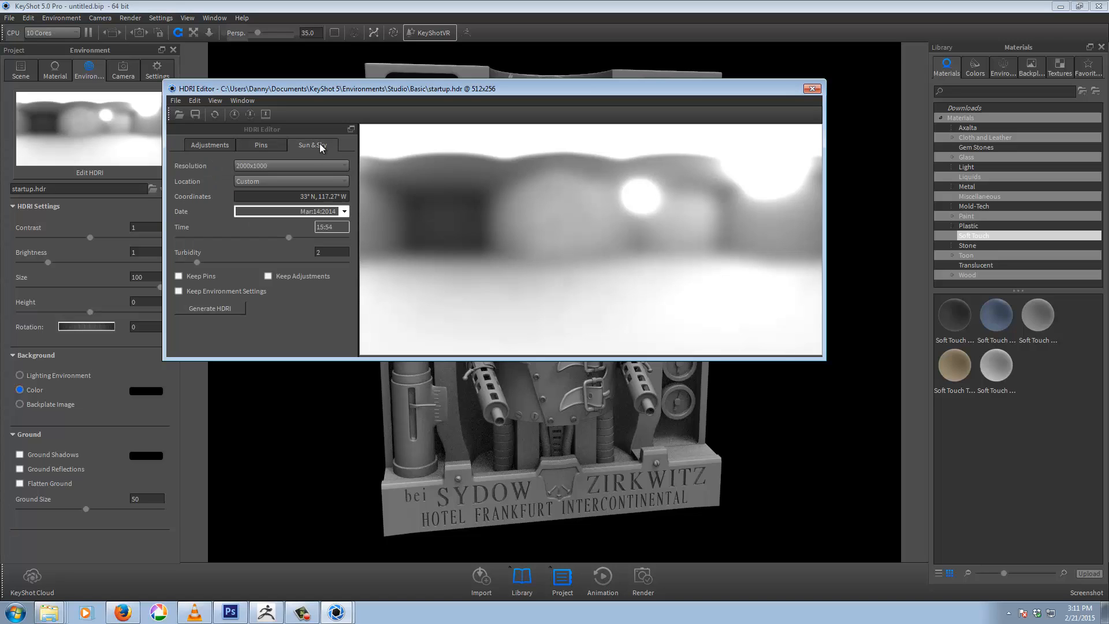
left_click(269, 148)
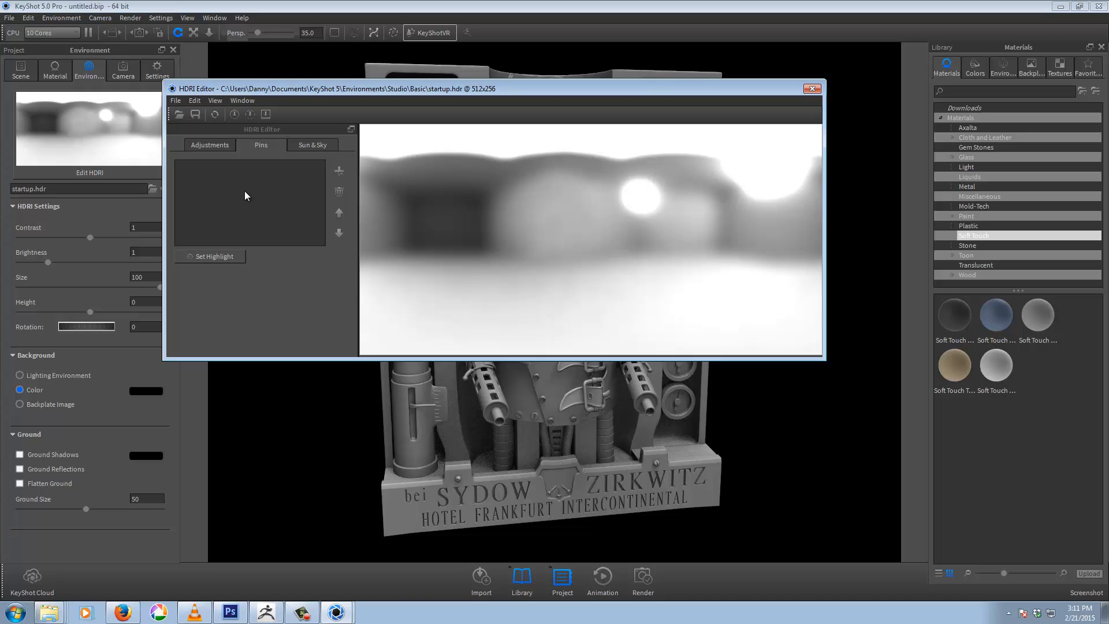
Step: Add a circular light pin to the HDRI and place it over the dark area in the map's upper left
left_click(339, 172)
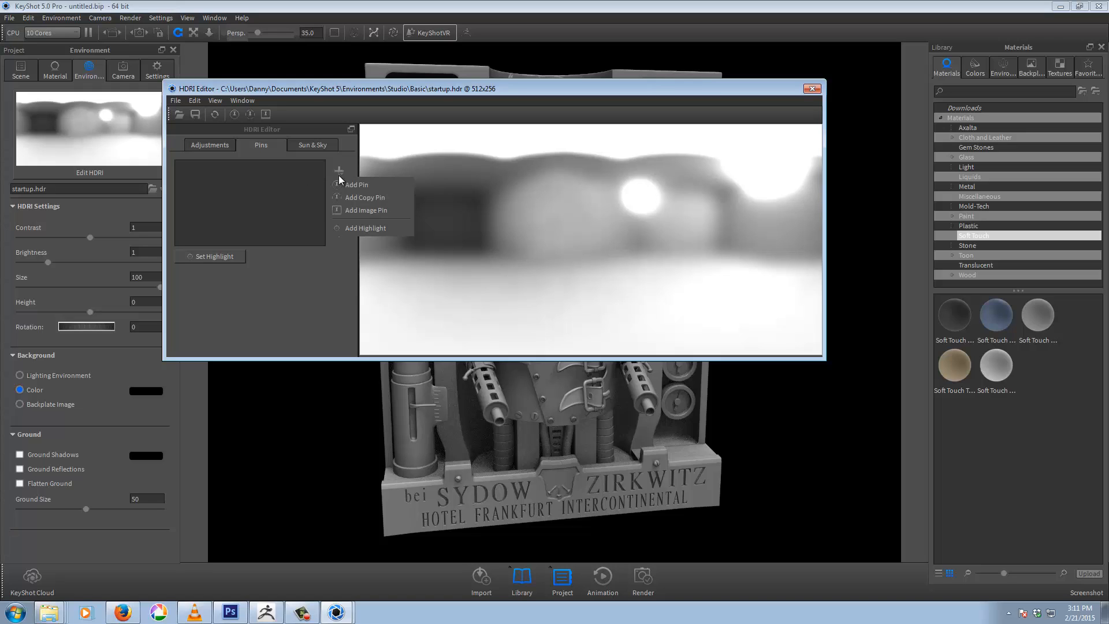
left_click(354, 185)
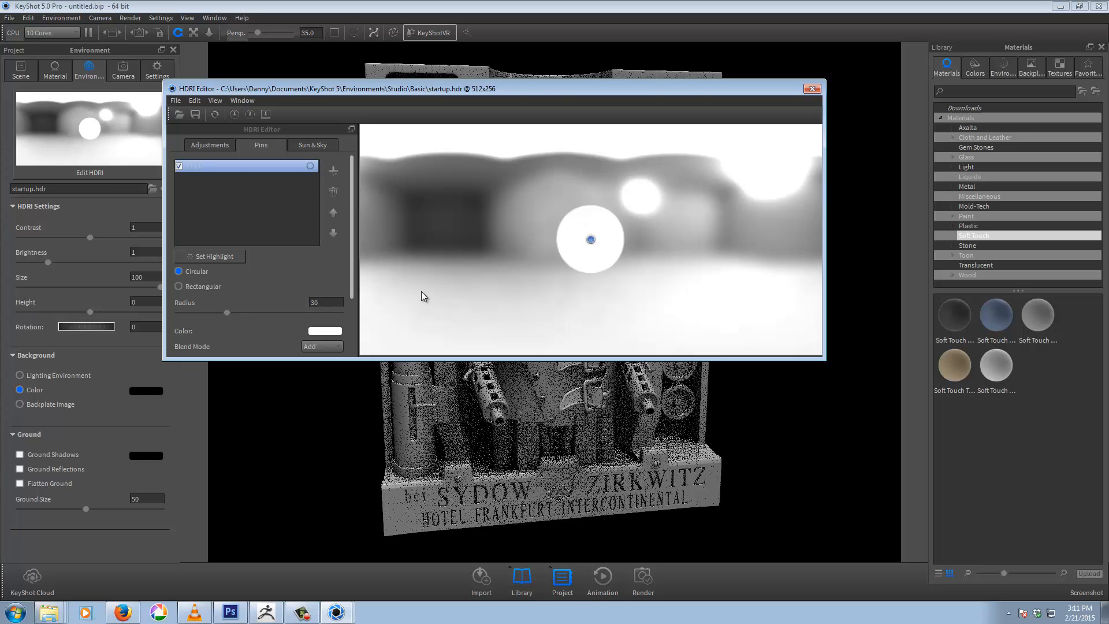
left_click_drag(591, 237, 451, 193)
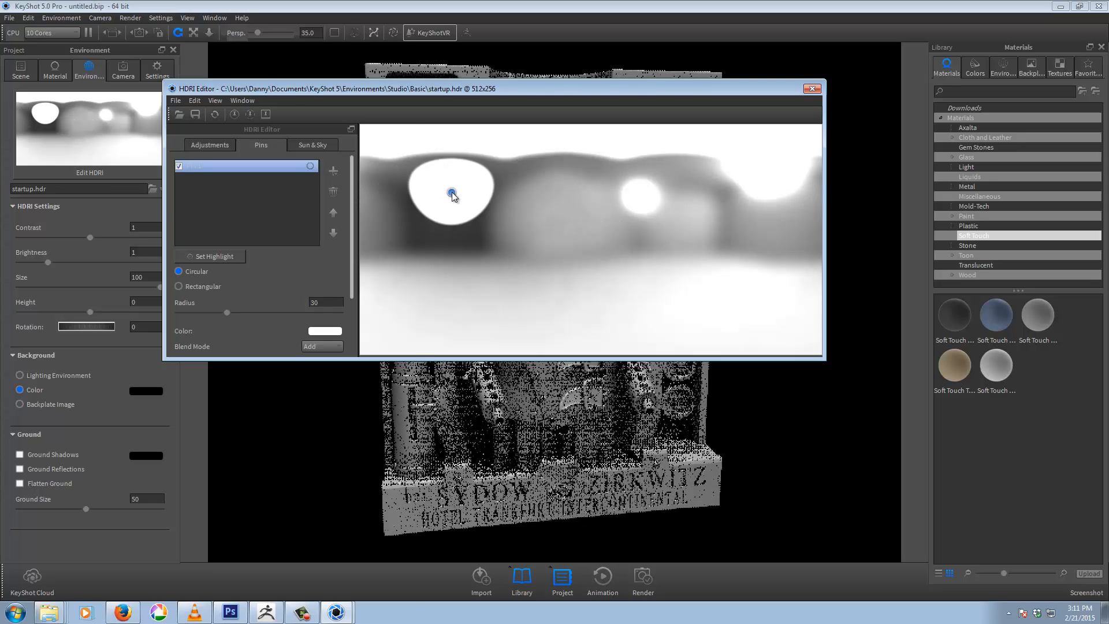
left_click_drag(364, 89, 282, 248)
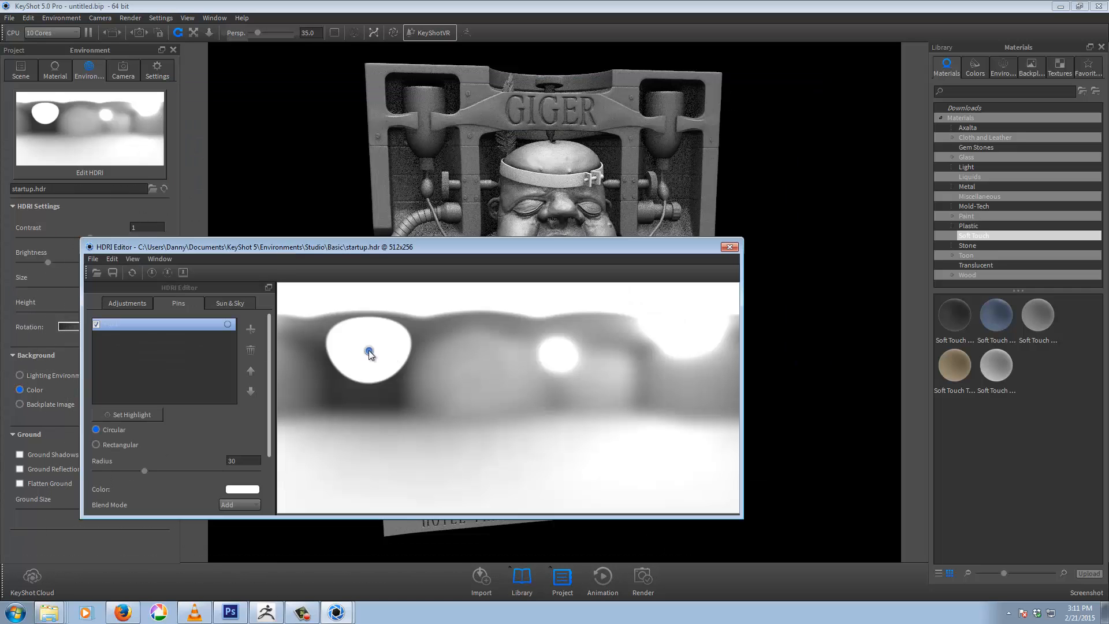
Step: Change the light pin's colour to pure red (RGB 255, 0, 0)
left_click(242, 489)
left_click_drag(424, 307, 474, 245)
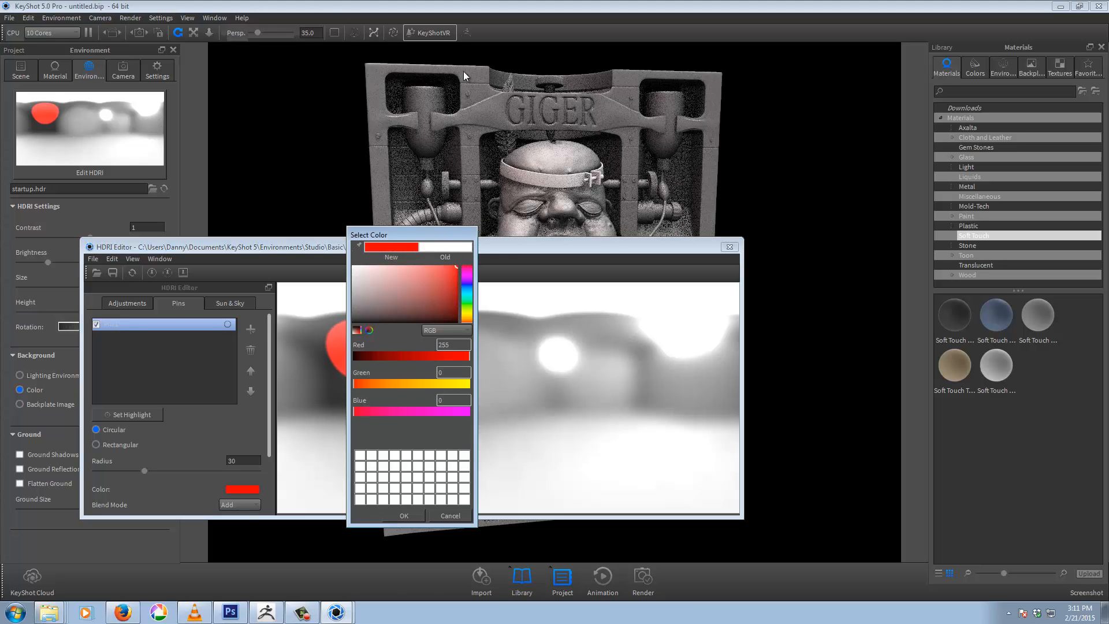
left_click(403, 514)
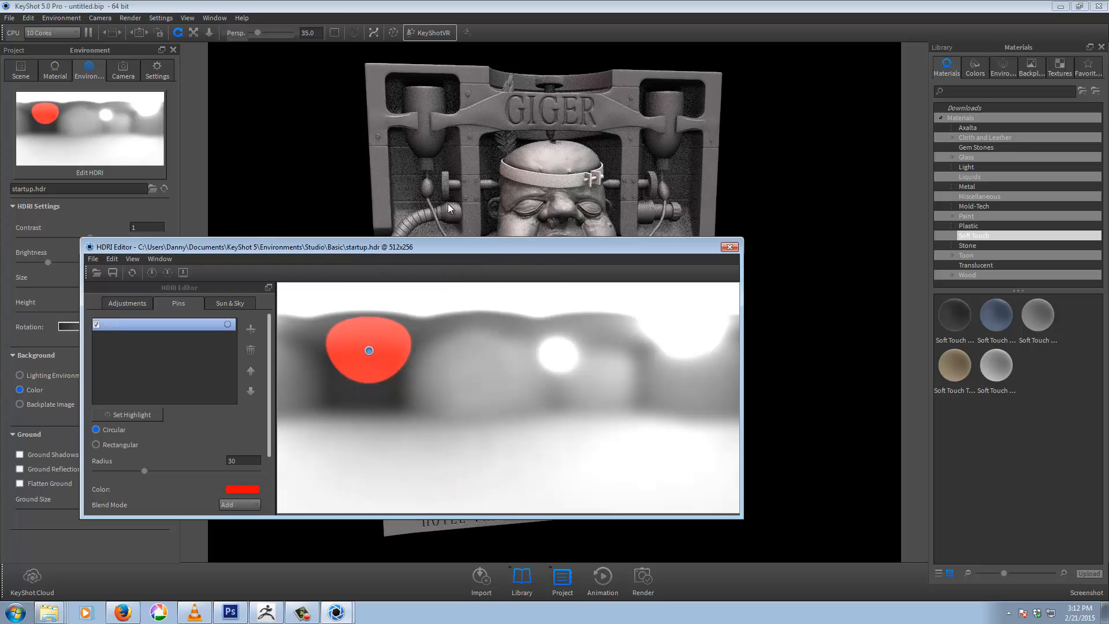
Step: Reposition the red pin on the horizon just left of the map's centre, with brightness 13.384 and radius 43
left_click_drag(369, 349, 474, 415)
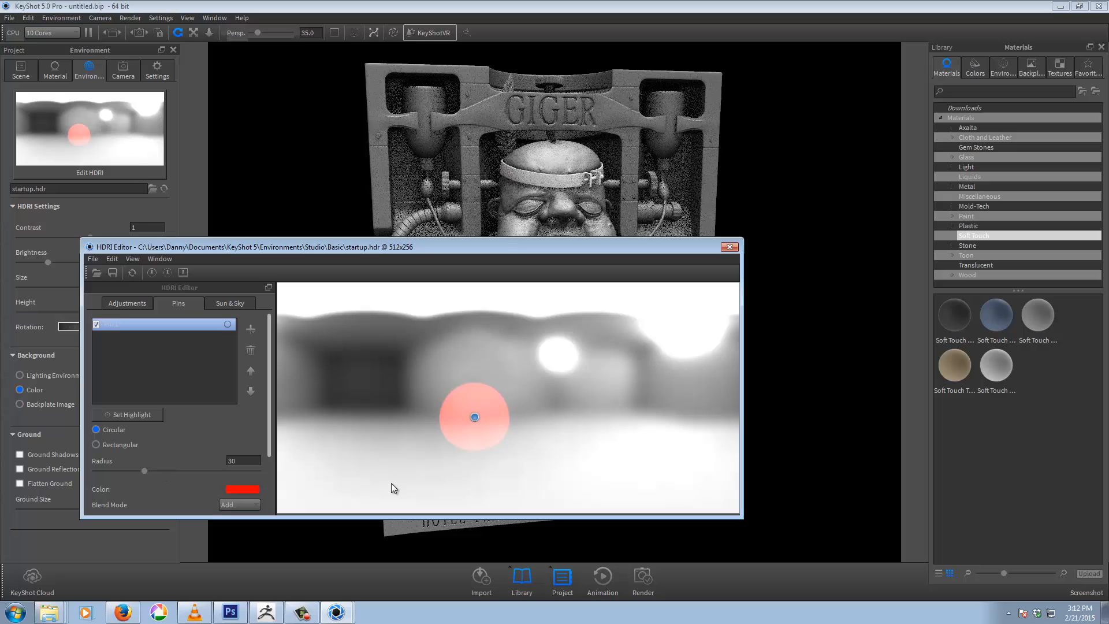
left_click_drag(268, 421, 265, 477)
left_click_drag(143, 501, 194, 498)
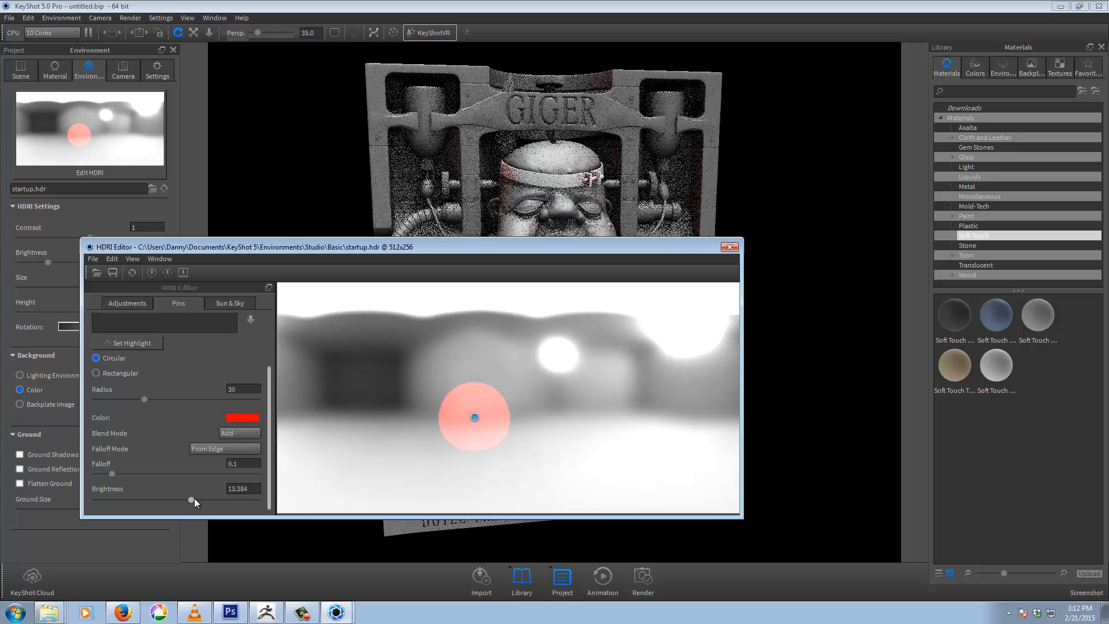
left_click_drag(144, 399, 170, 401)
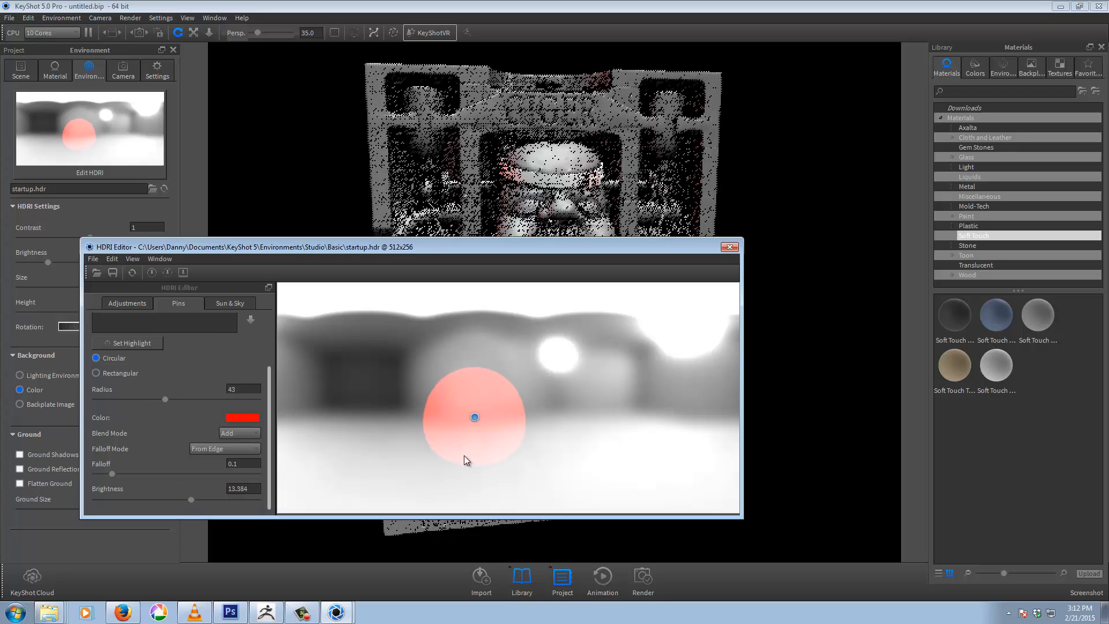
Step: Try the Blend and Screen blend modes on the red pin and keep it set to Blend
left_click(233, 434)
left_click(236, 436)
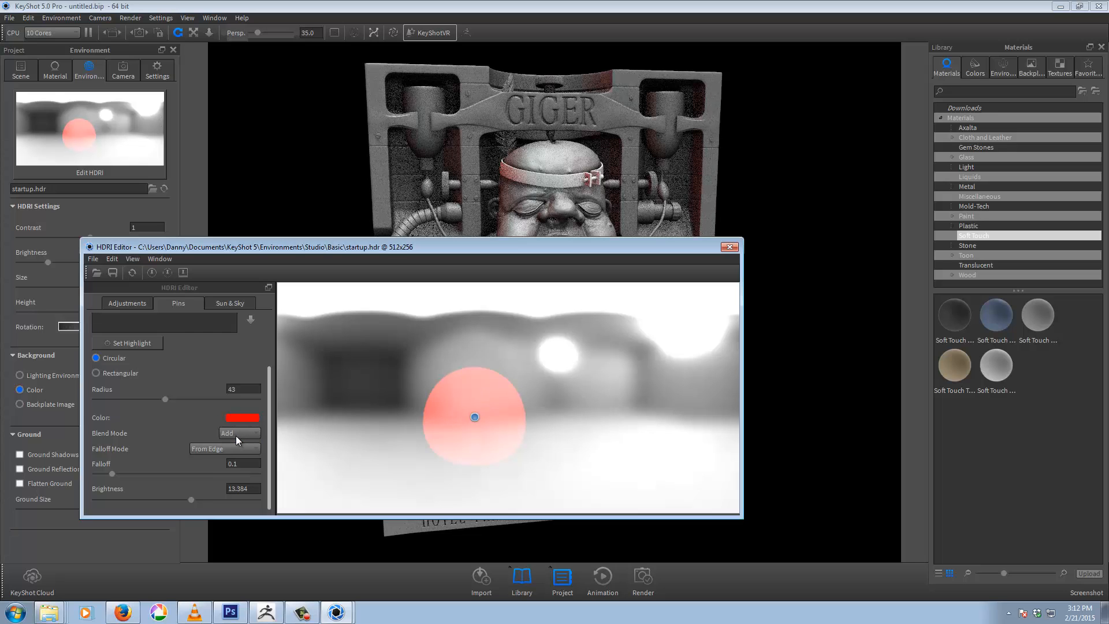
left_click(236, 436)
left_click(238, 451)
left_click(238, 435)
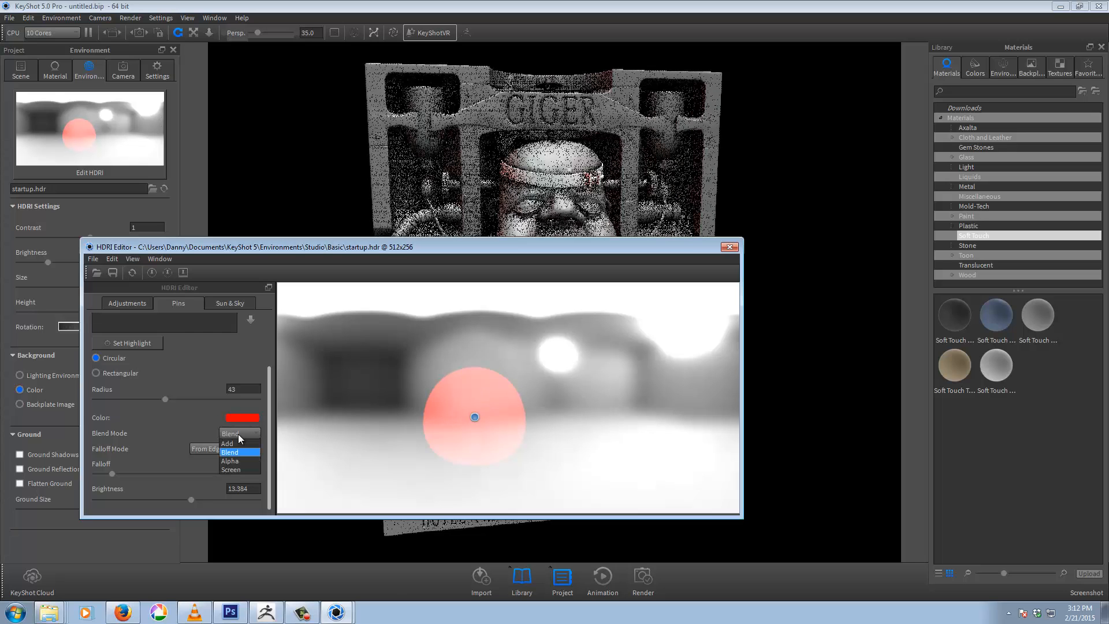
left_click(234, 470)
left_click(236, 434)
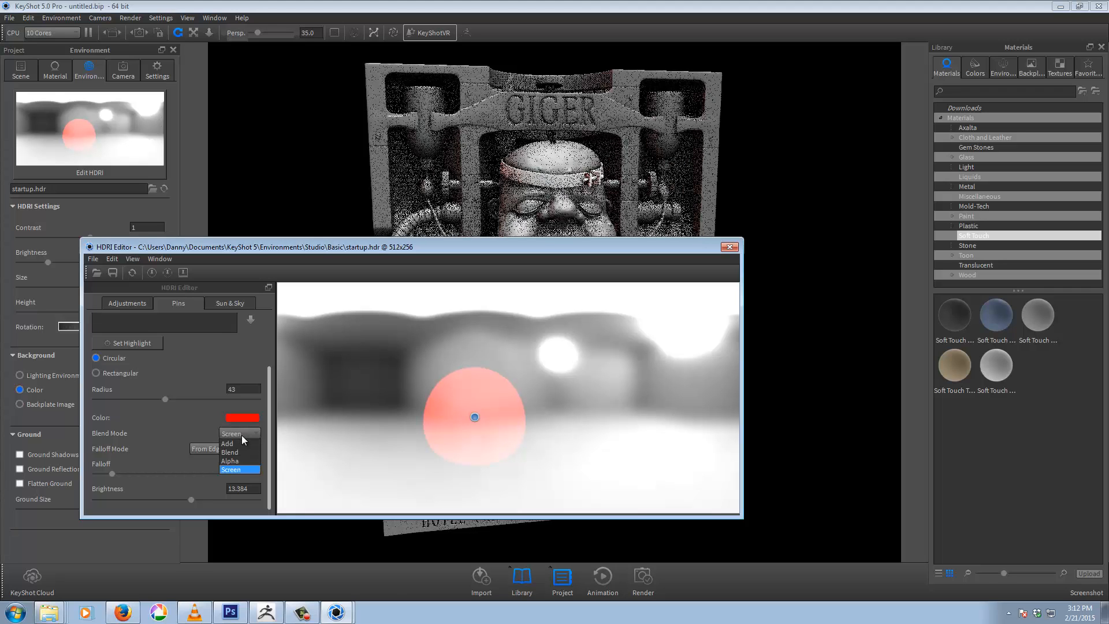
left_click(237, 452)
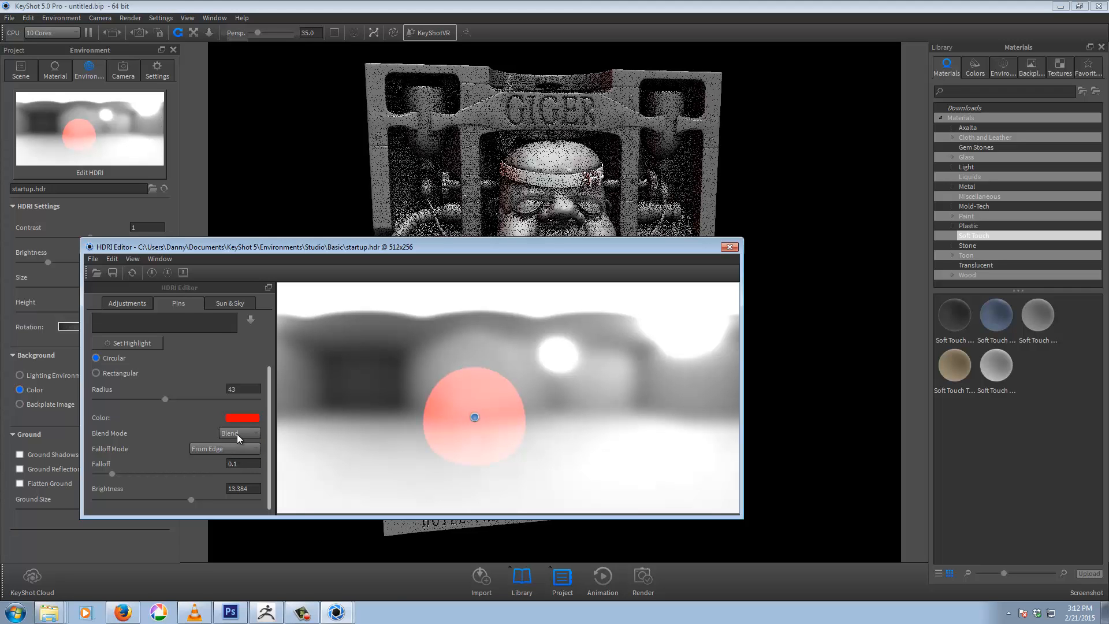
left_click(237, 434)
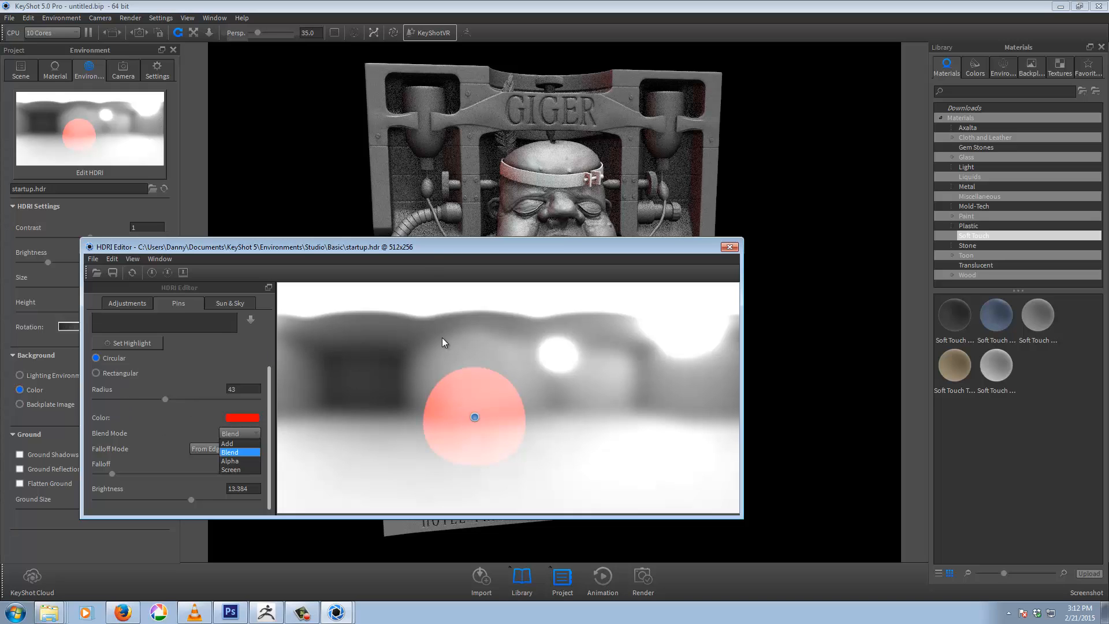
left_click(397, 245)
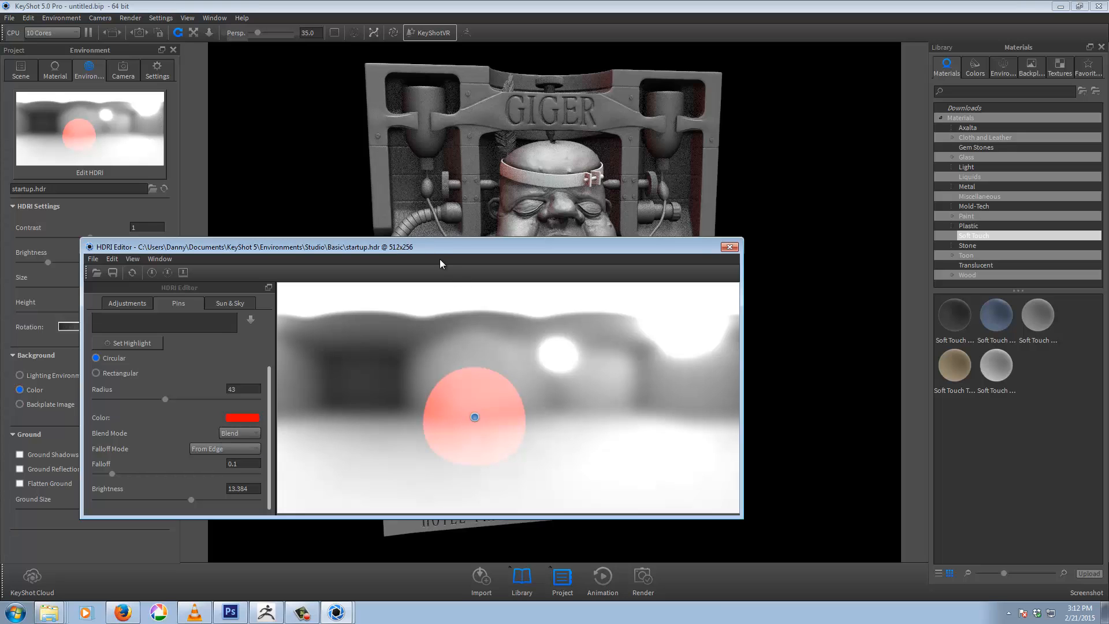
left_click_drag(454, 247, 497, 219)
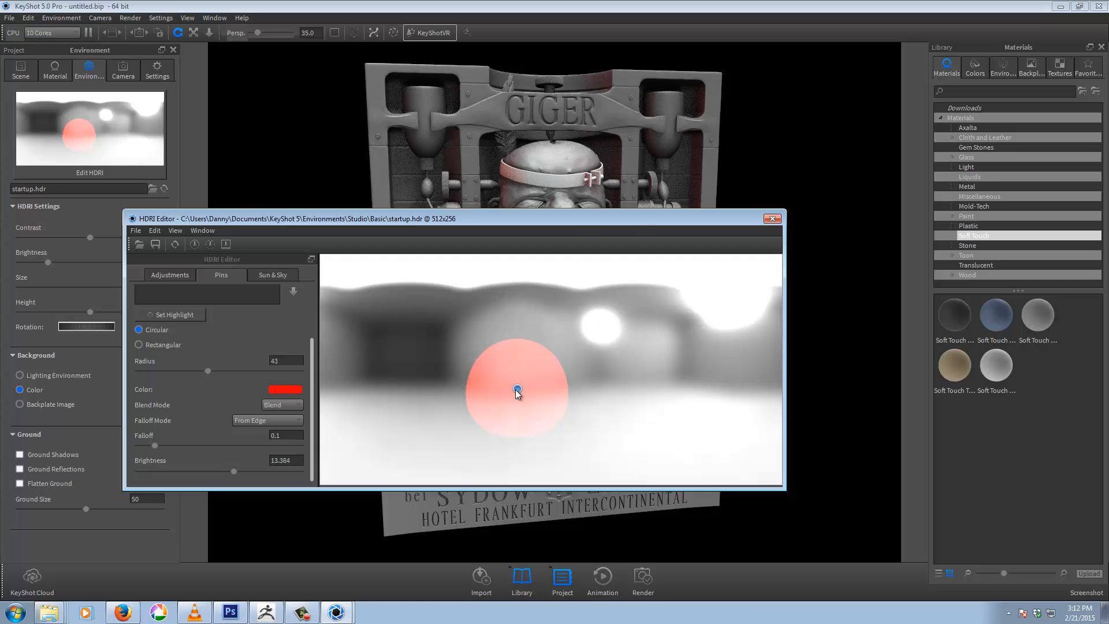
Step: Move the red light pin over the dark area in the map's upper left and close the HDRI editor to view the lighting
left_click_drag(517, 389, 416, 342)
left_click(172, 275)
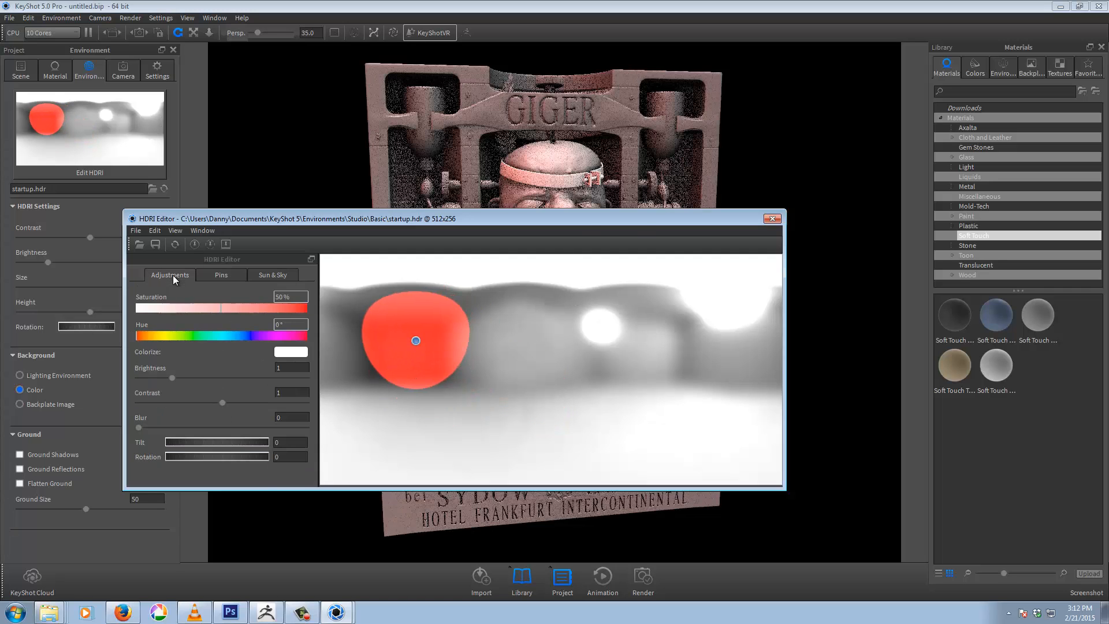
left_click(233, 274)
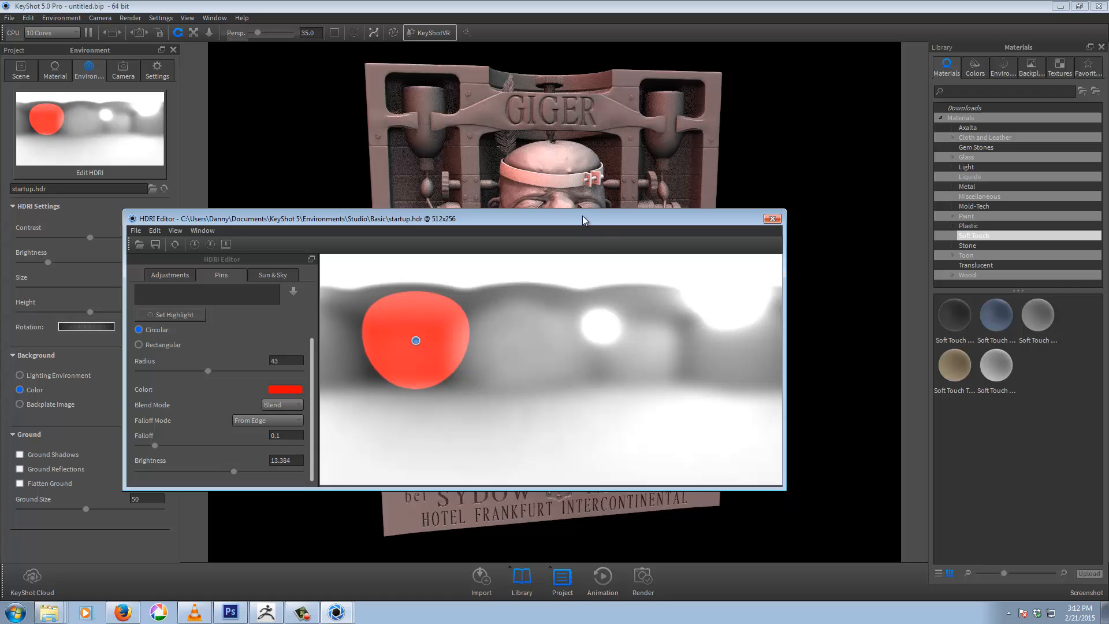
left_click_drag(583, 220, 574, 306)
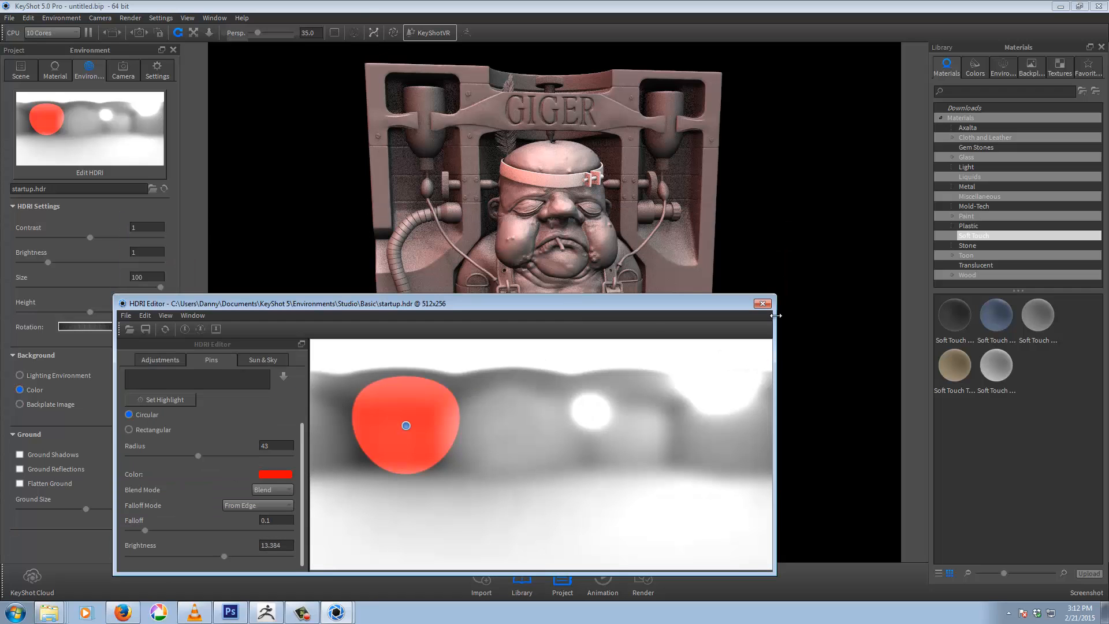
left_click(762, 304)
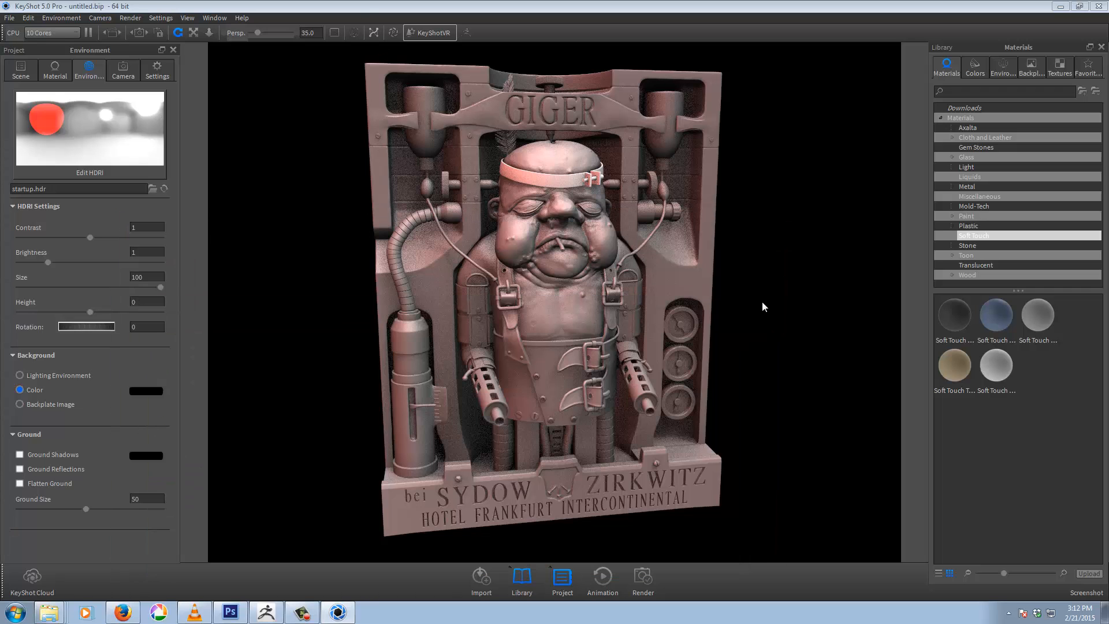
Step: Delete the red light pin from the HDRI and close the editor
left_click(91, 172)
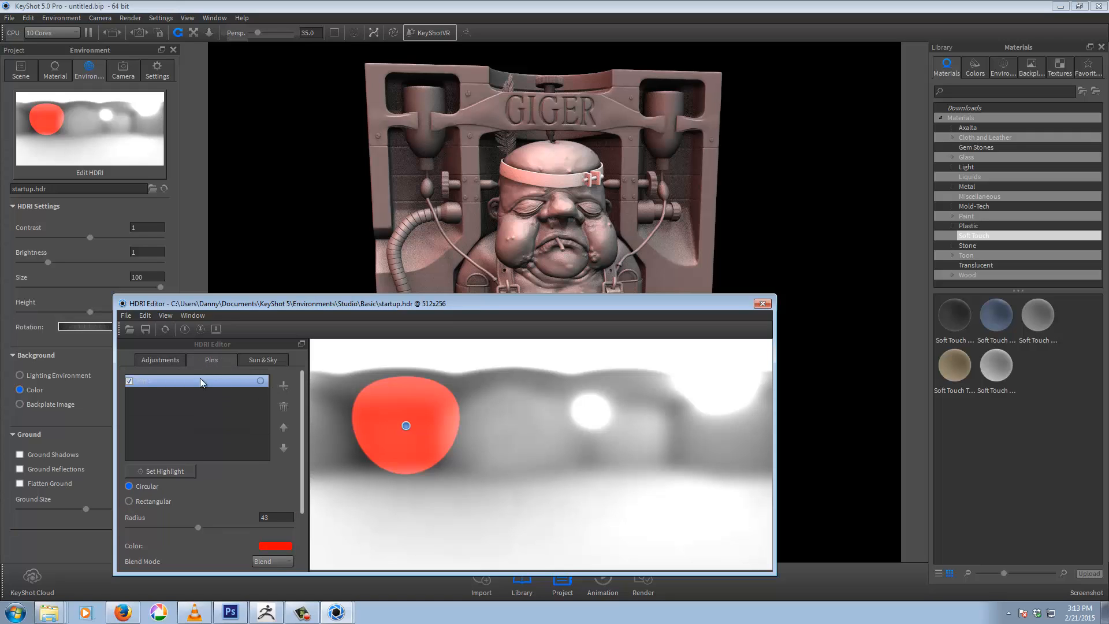
left_click(284, 407)
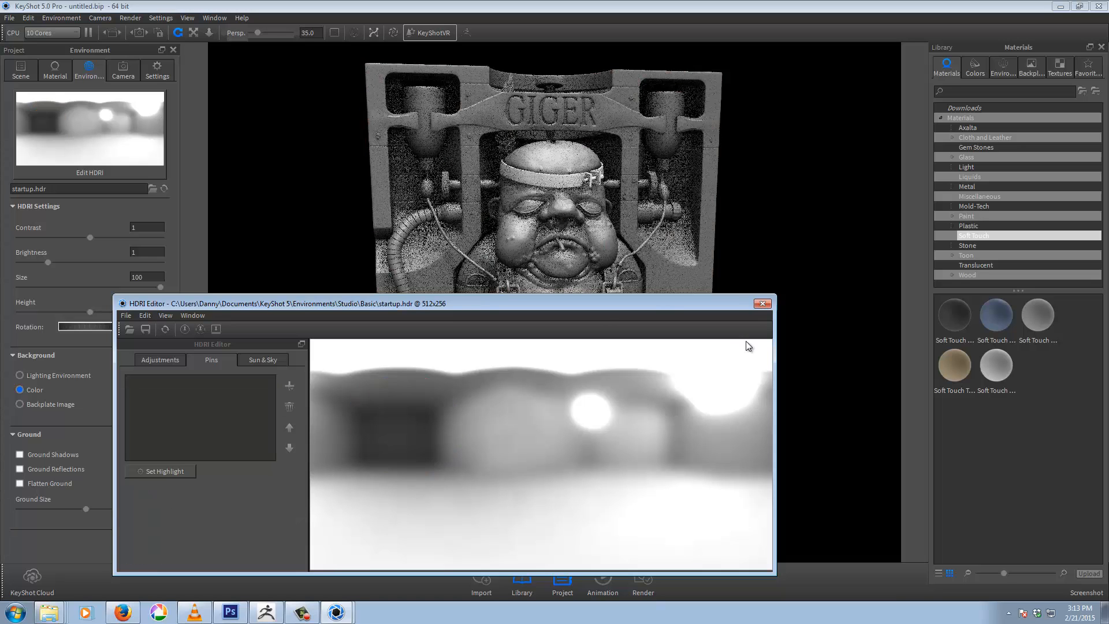
left_click(762, 304)
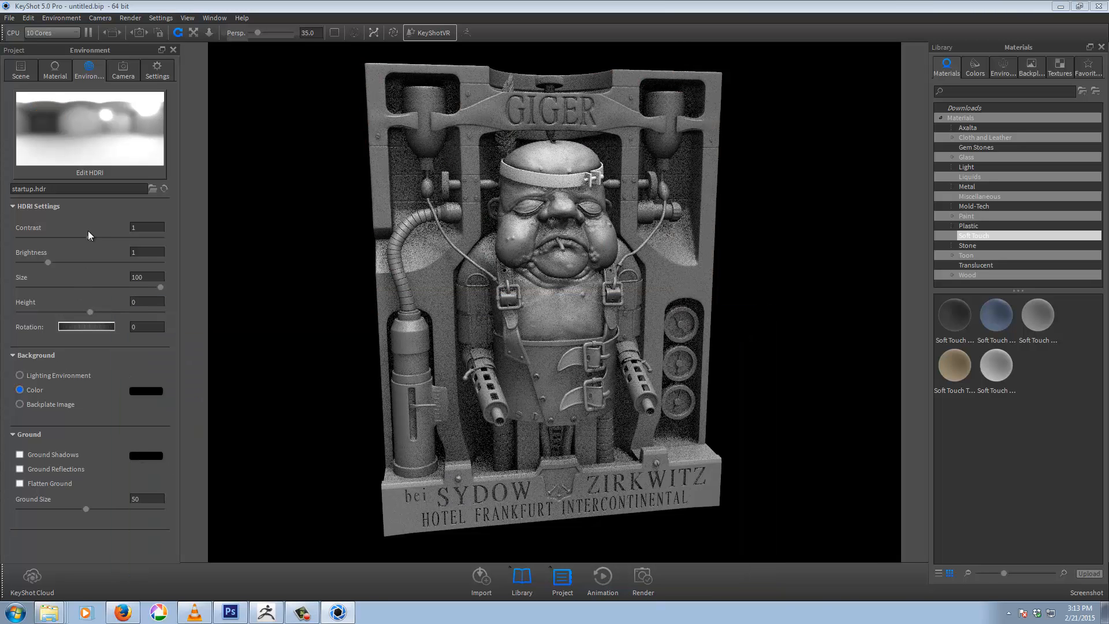
Step: Orbit the free camera to azimuth 110.333 and inclination 2.6, and add a new camera from that view
left_click(113, 68)
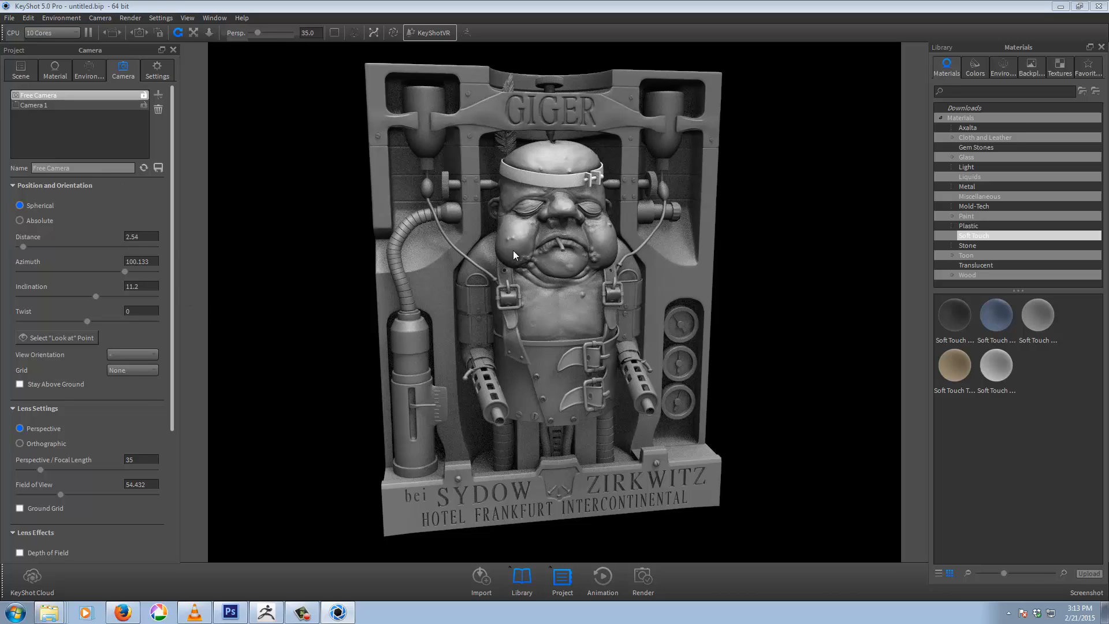
left_click_drag(283, 337, 307, 282)
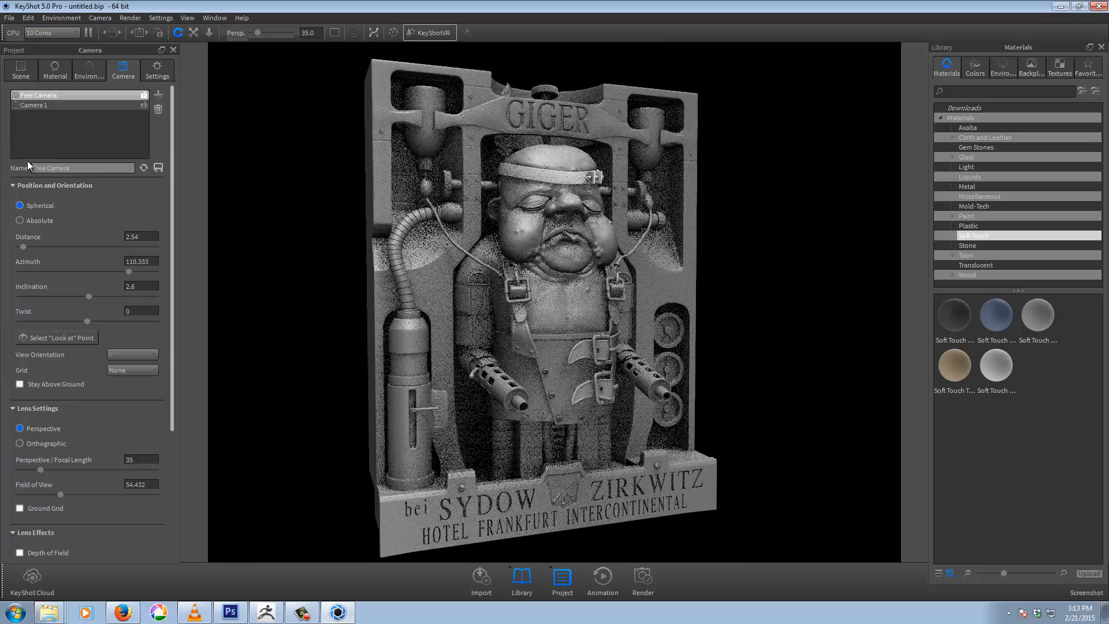
left_click(159, 96)
left_click(189, 110)
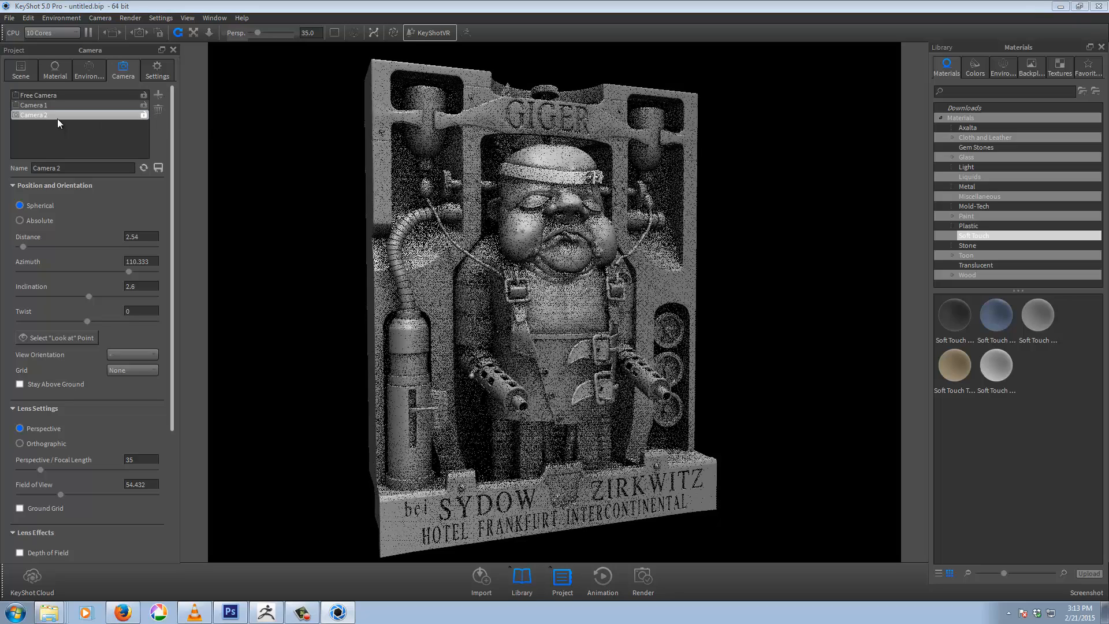
Step: Rename the new camera as shot_cam
double_click(40, 113)
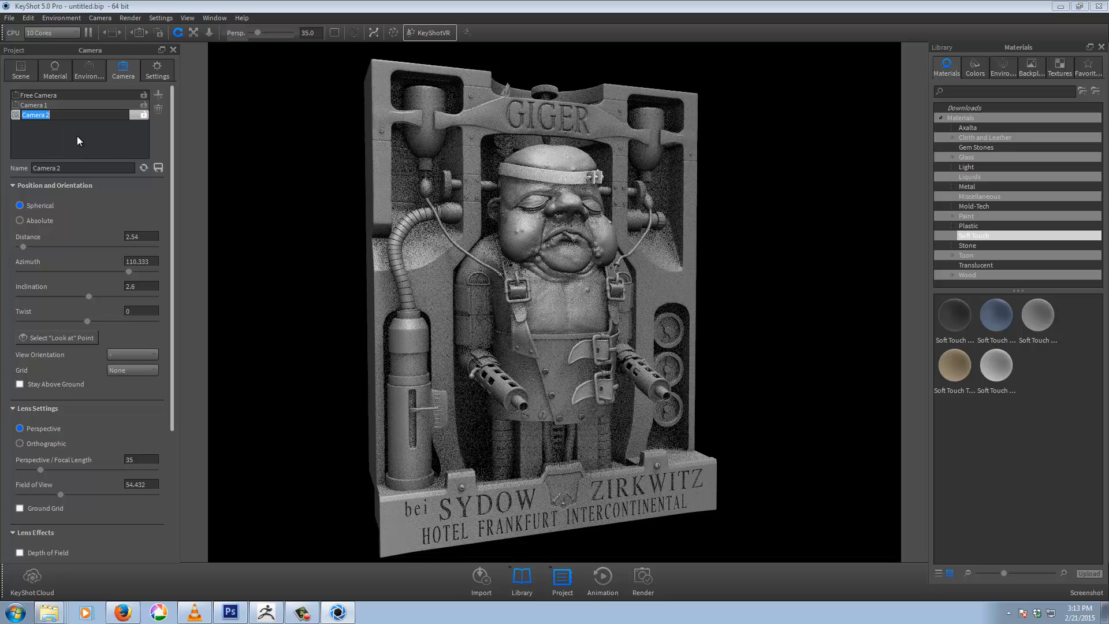
type("sh")
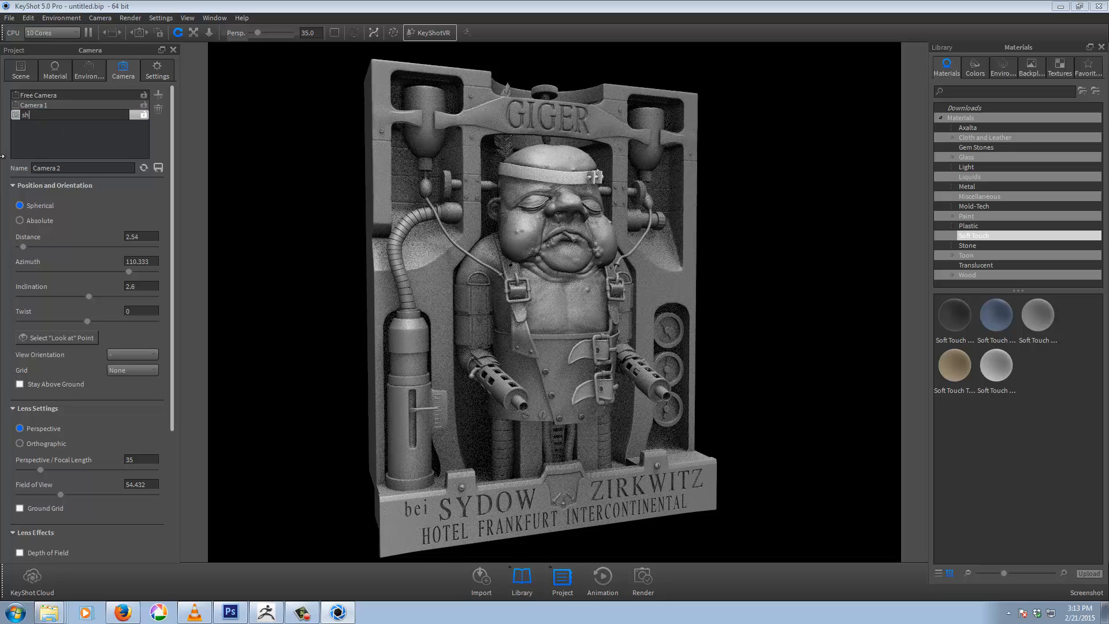
type("ot_cam")
key("Return")
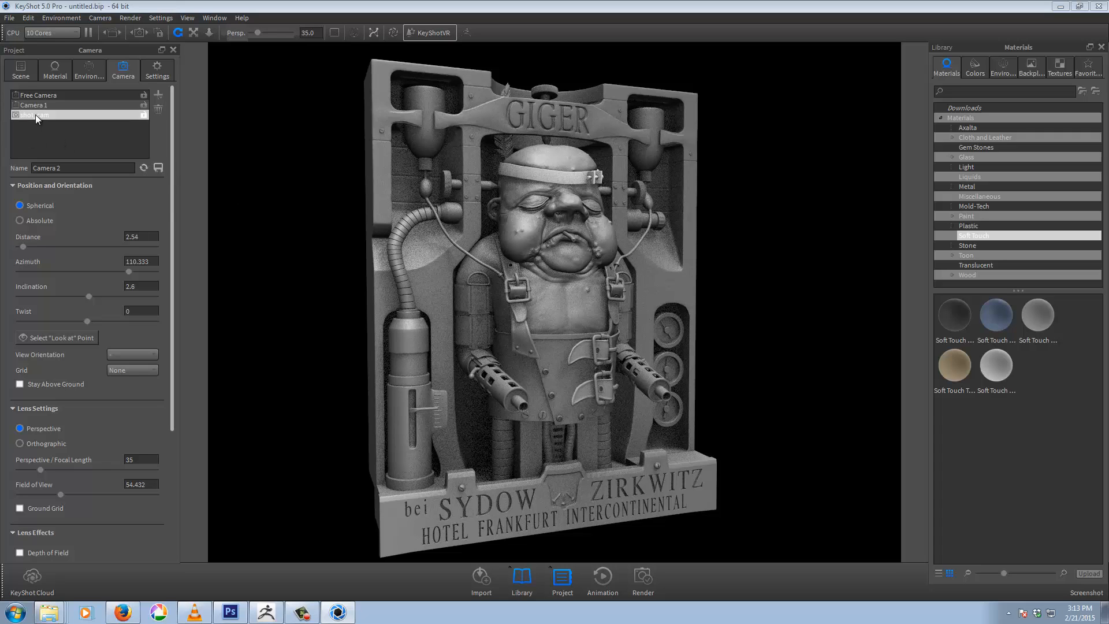
Step: Switch to Camera 1, discarding the HDRI editor changes, and return to shot_cam
left_click(46, 104)
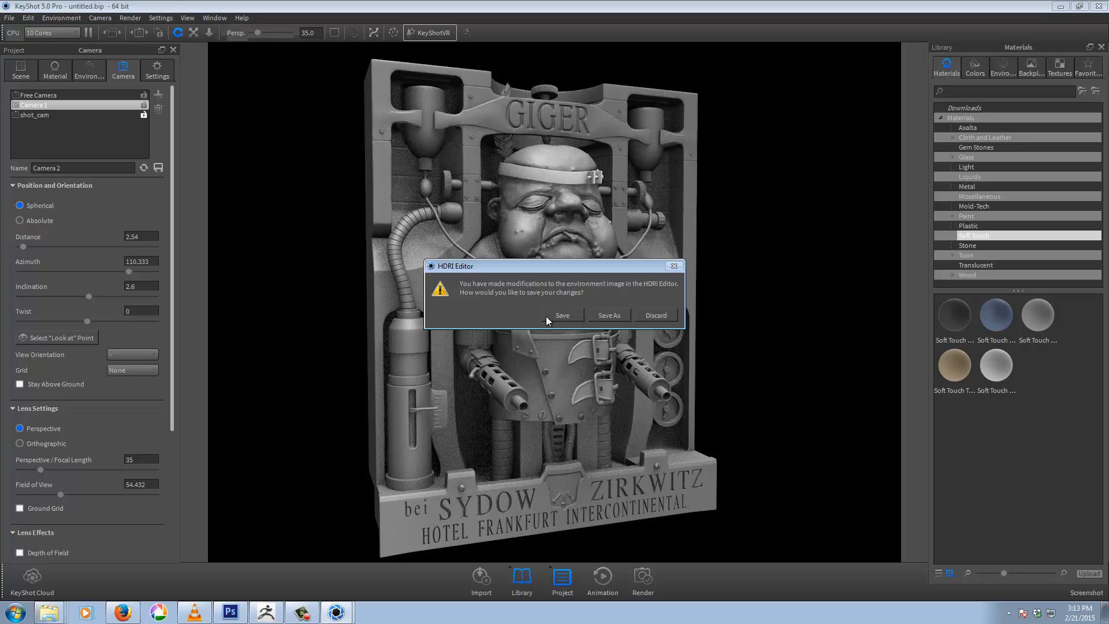
left_click(650, 315)
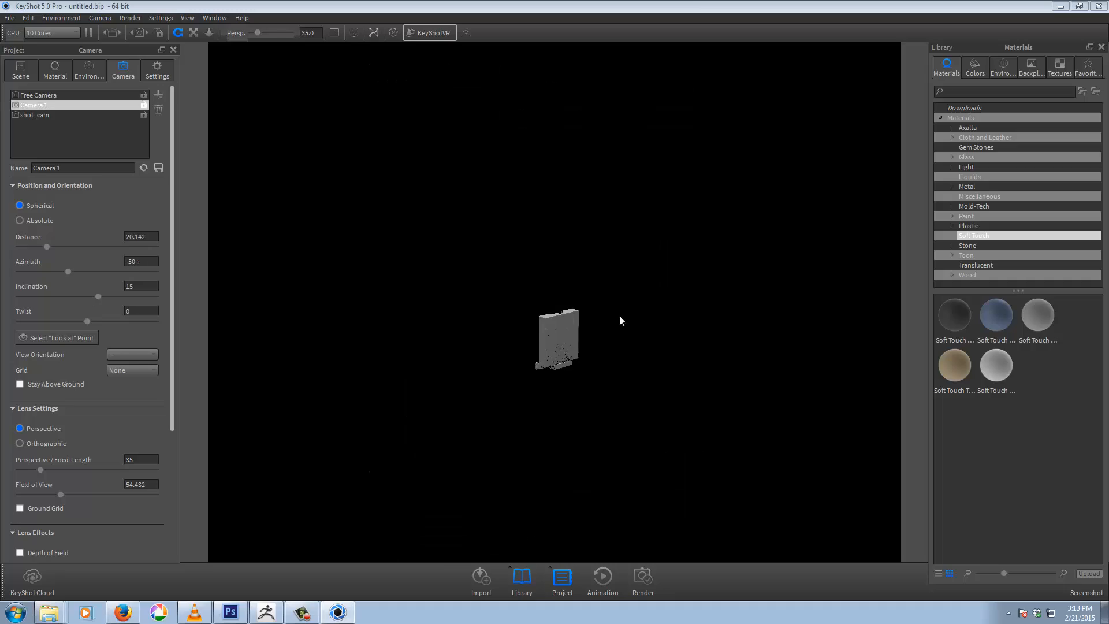
left_click(38, 115)
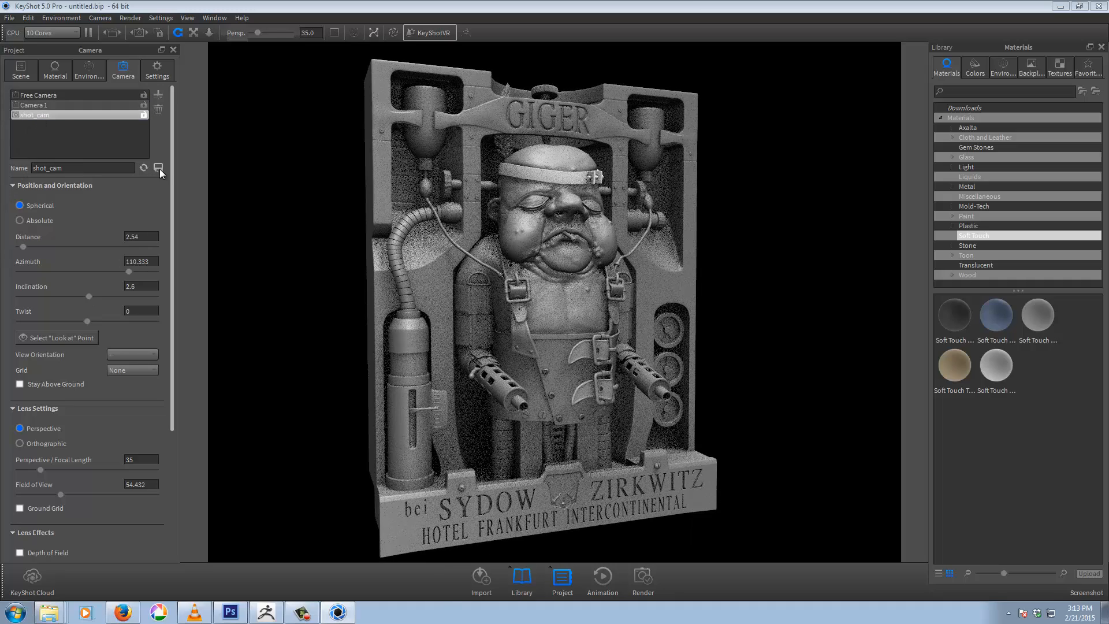
Step: Try locking shot_cam, unlock it and reframe it to a closer frontal view at distance 2.134, azimuth 92.633 and inclination 2.2
left_click(144, 114)
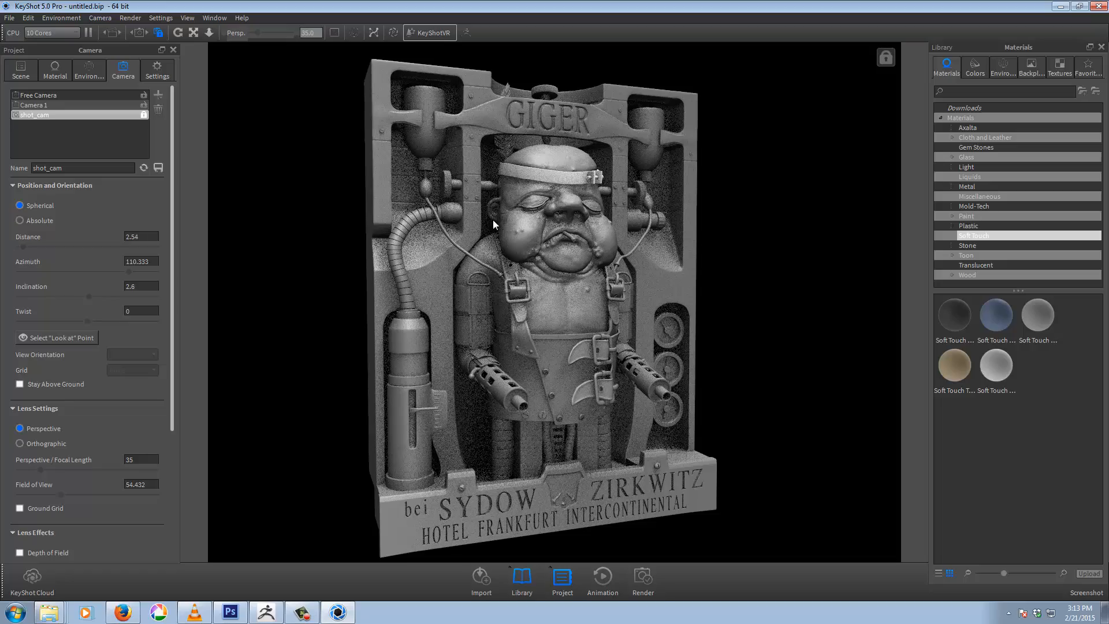
left_click(144, 114)
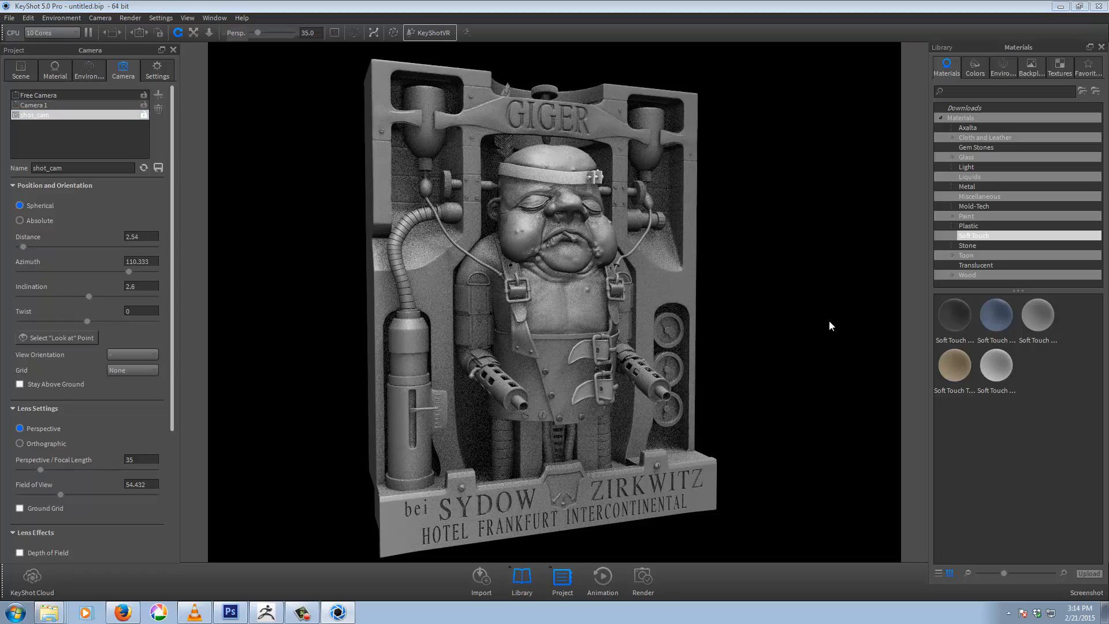
left_click_drag(829, 321, 788, 312)
scroll(806, 303, "up", 5)
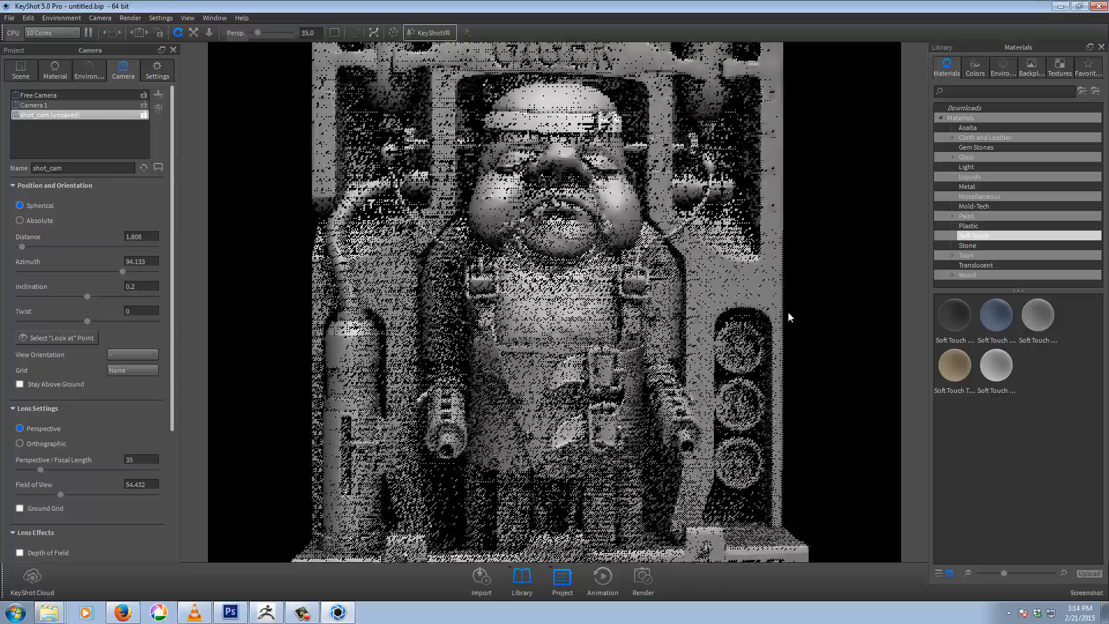
scroll(788, 312, "down", 5)
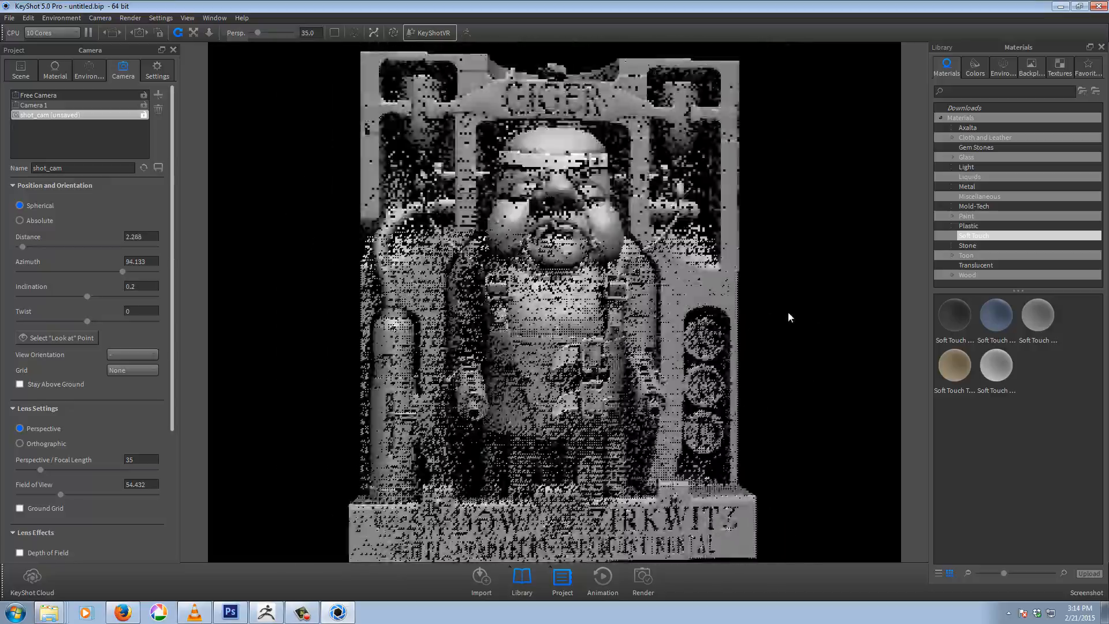
scroll(808, 308, "up", 1)
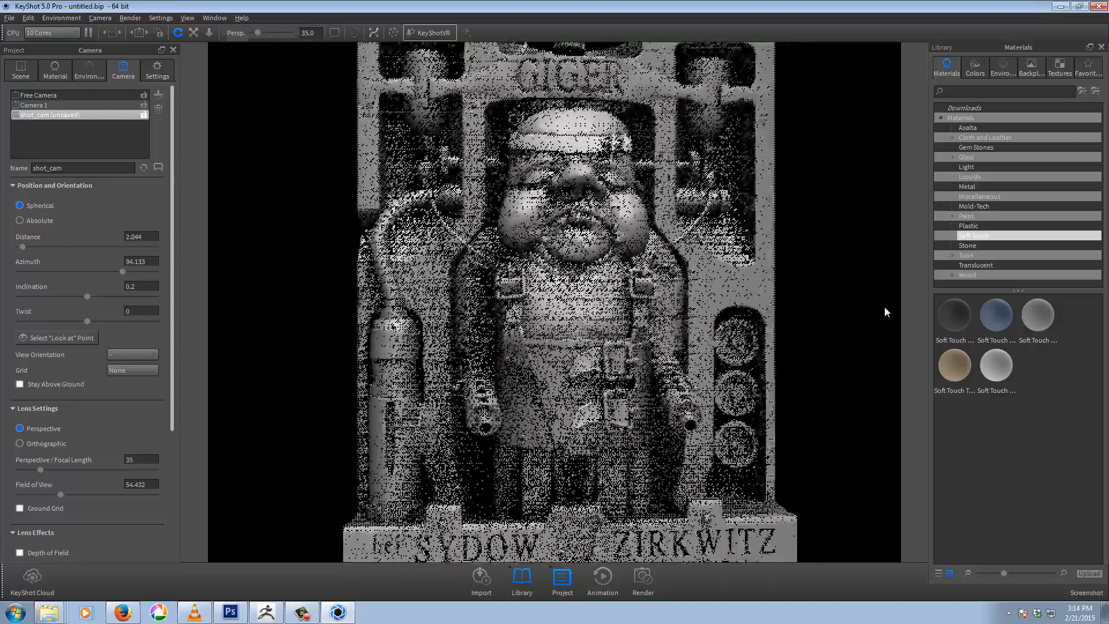
left_click_drag(818, 310, 812, 316)
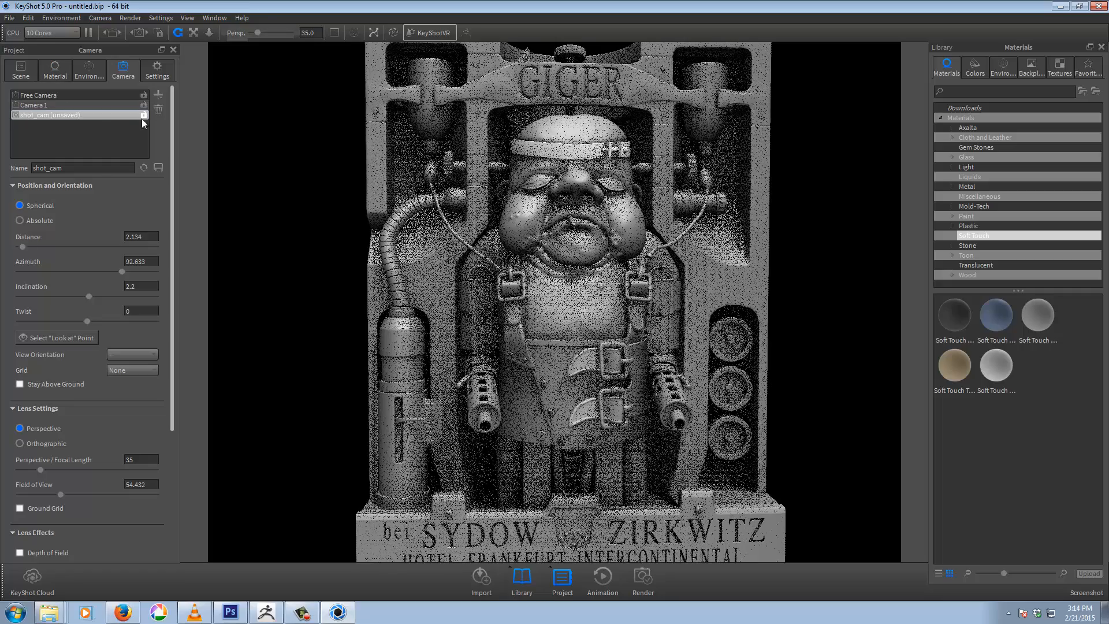
Step: Lock shot_cam and capture a screenshot of the current view
left_click(145, 115)
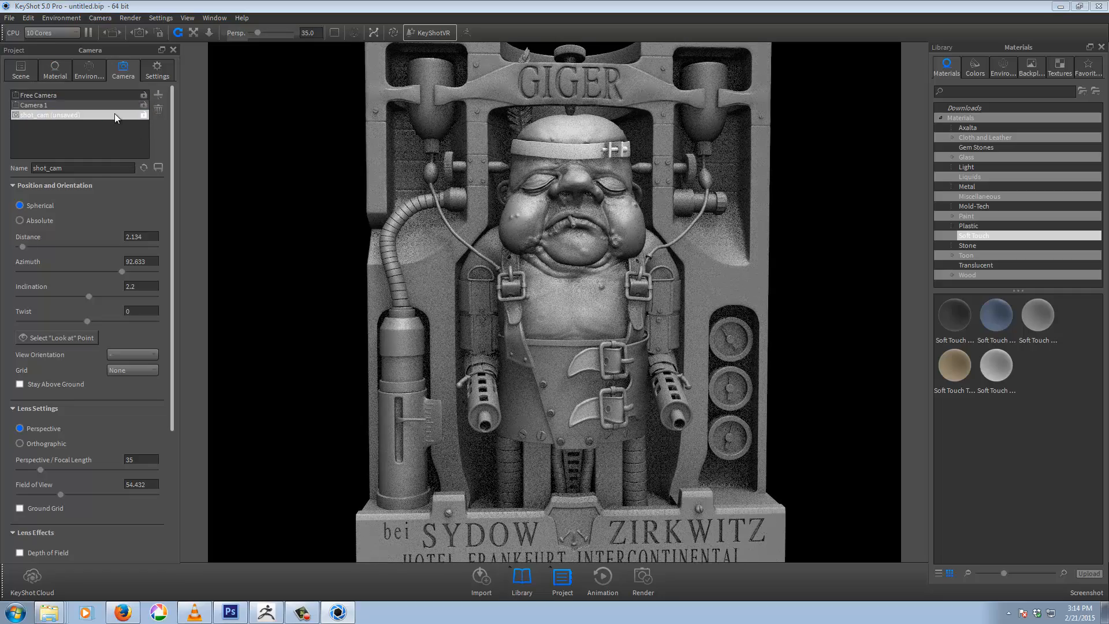
right_click(118, 116)
left_click(150, 122)
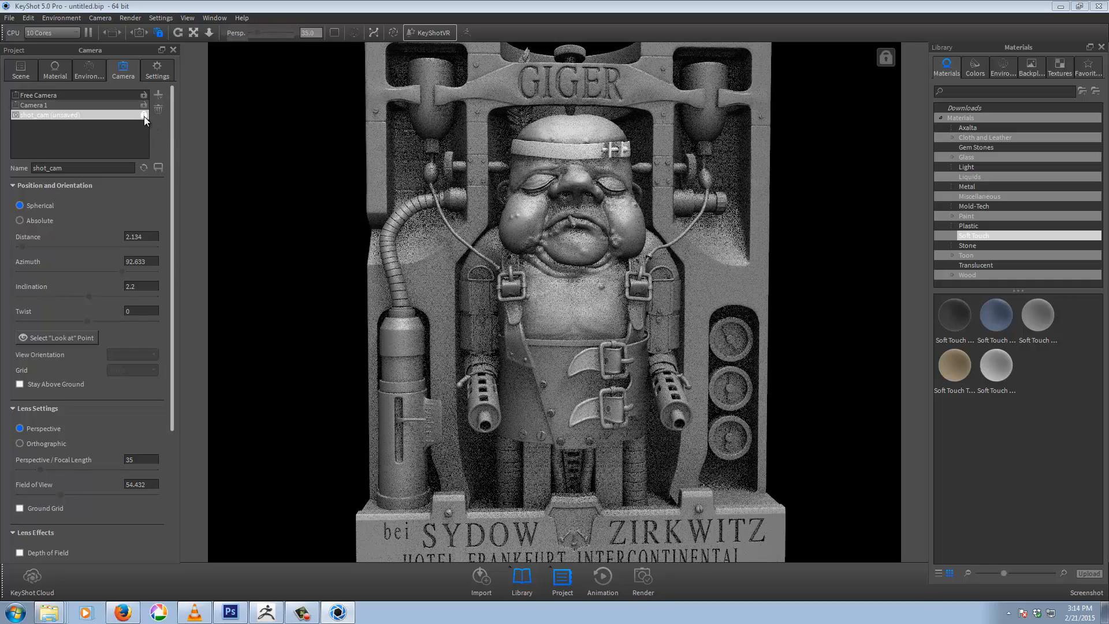
right_click(126, 112)
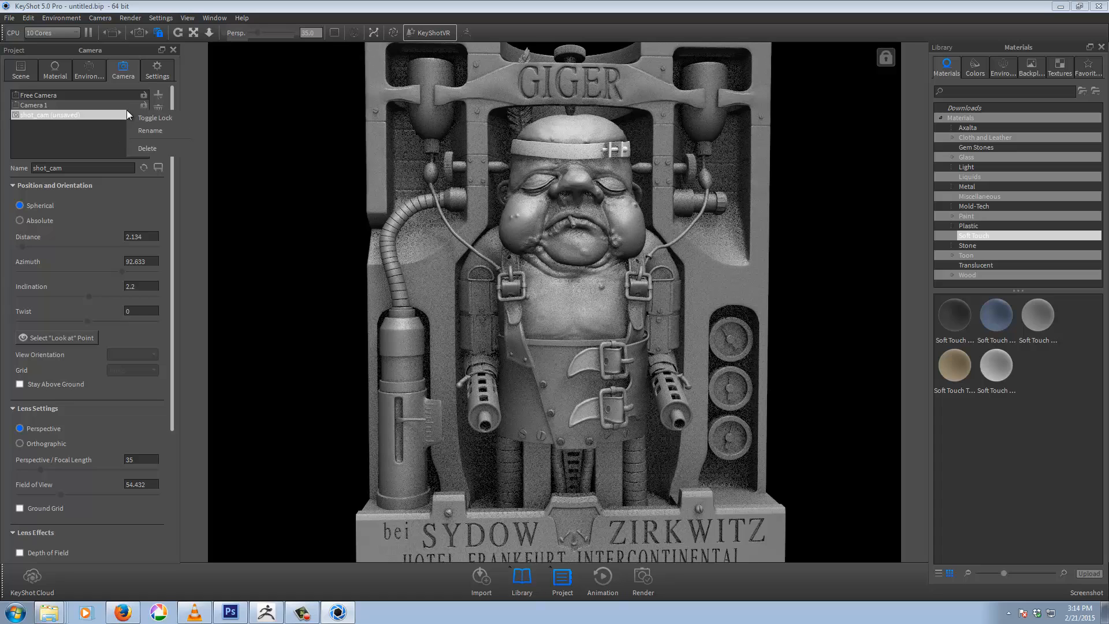
left_click(80, 134)
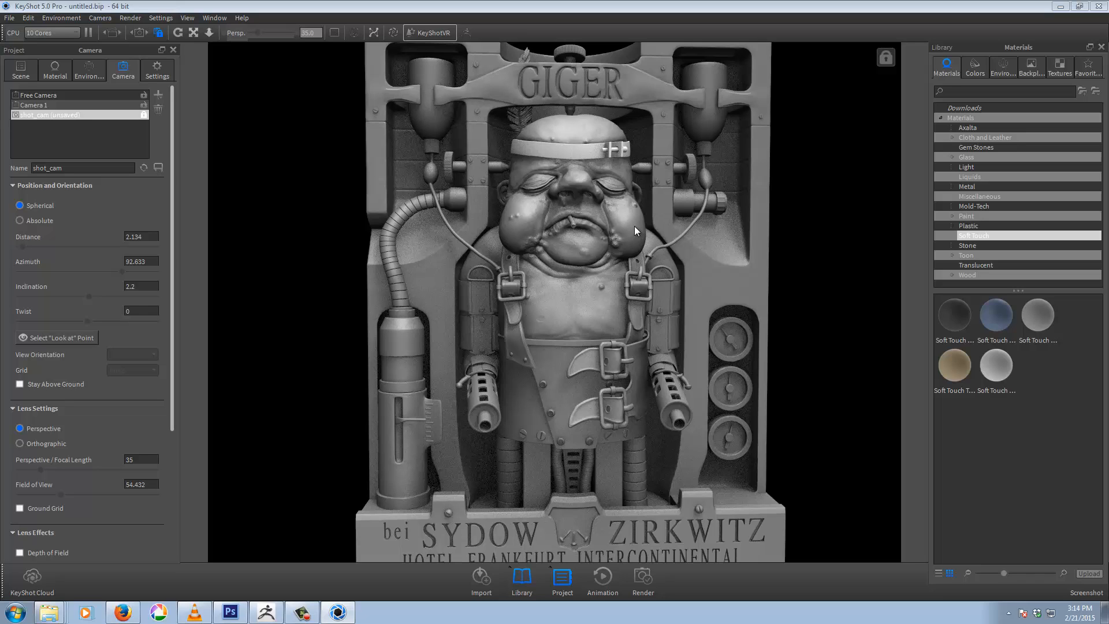
key("p")
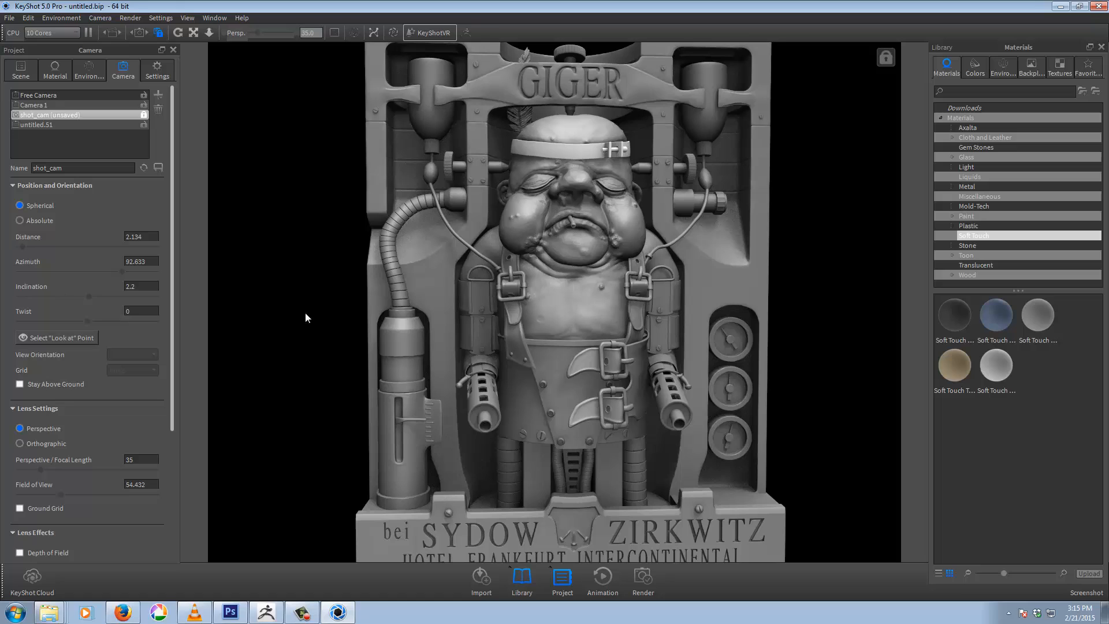
Step: Switch through Camera 1 and shot_cam, toggle shot_cam's lock and activate the screenshot's camera untitled.51
left_click(41, 115)
left_click(37, 105)
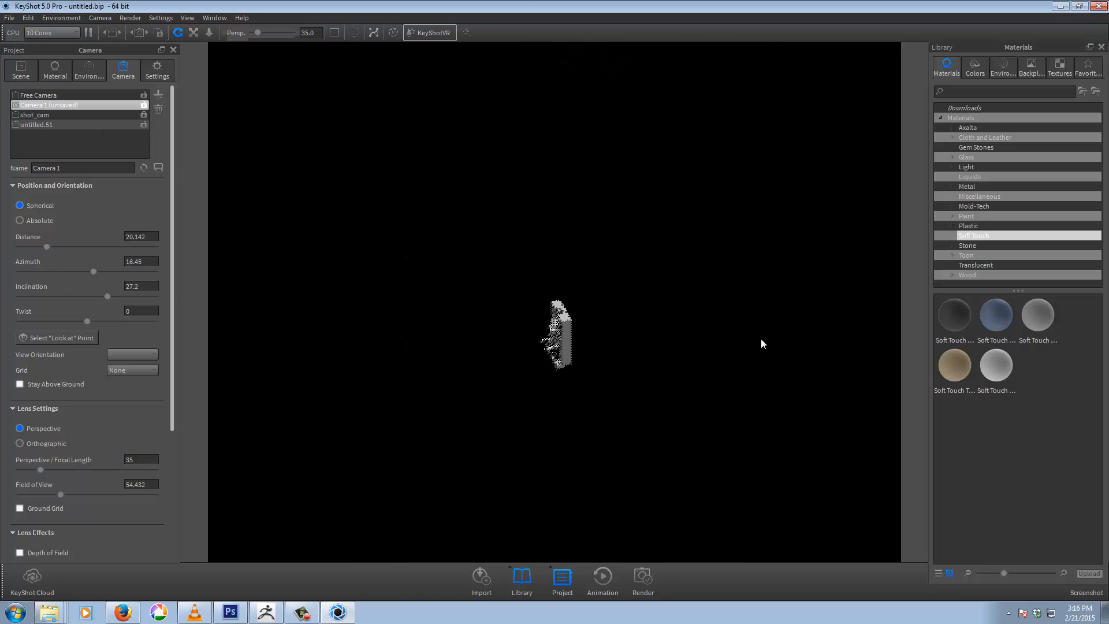
left_click(46, 116)
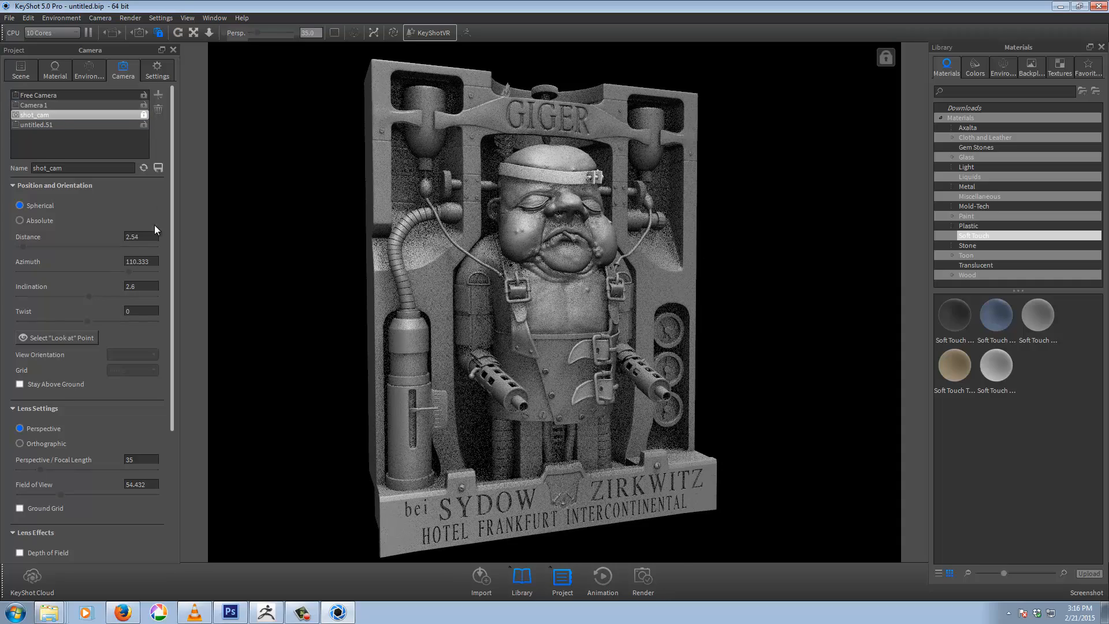
left_click(144, 114)
left_click(41, 125)
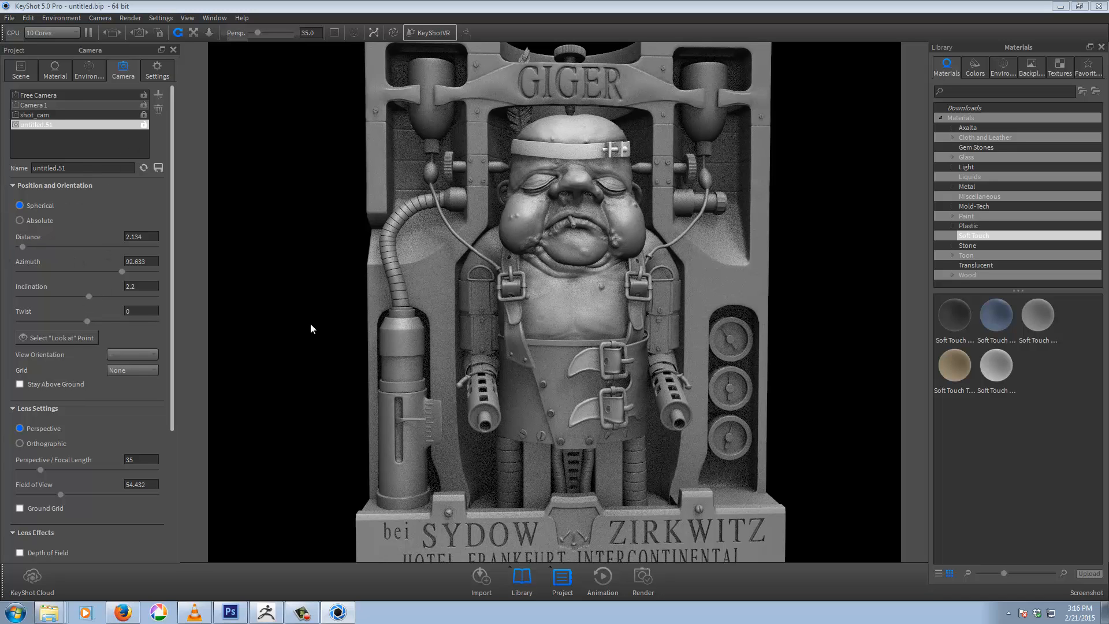
Step: Set the look-at point of camera untitled.51 on the figure's face and test it by orbiting and zooming to distance 2.998
left_click_drag(311, 323, 308, 324)
left_click(61, 340)
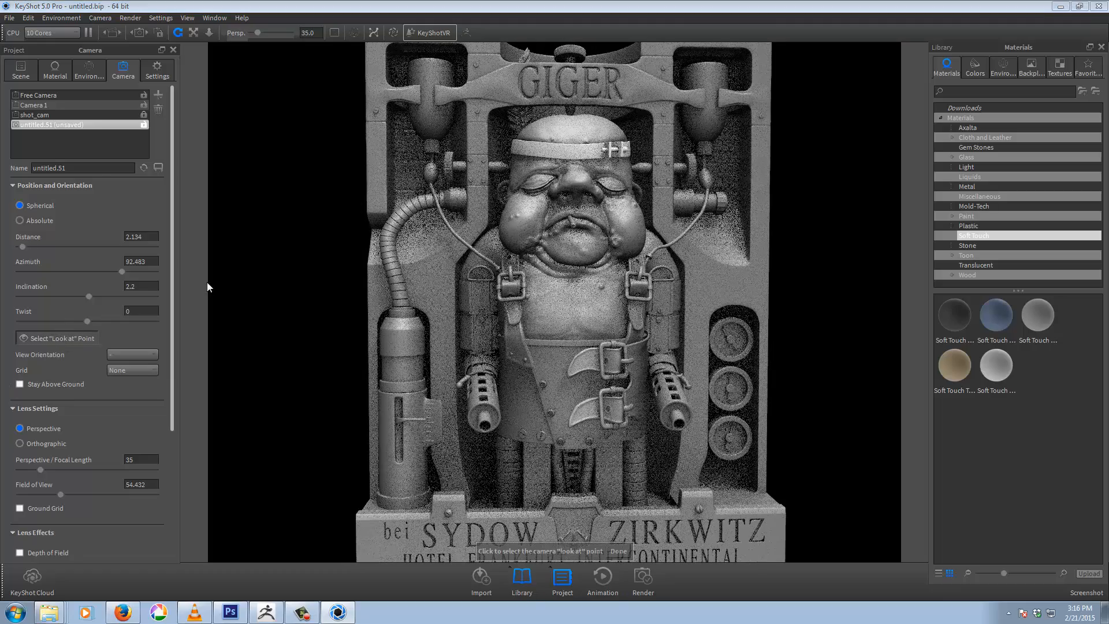
left_click(576, 180)
mouse_move(757, 404)
left_mouse_down()
mouse_move(736, 456)
mouse_move(763, 442)
mouse_move(834, 56)
mouse_move(884, 425)
mouse_move(750, 413)
left_mouse_up()
scroll(520, 344, "down", 5)
scroll(520, 349, "up", 8)
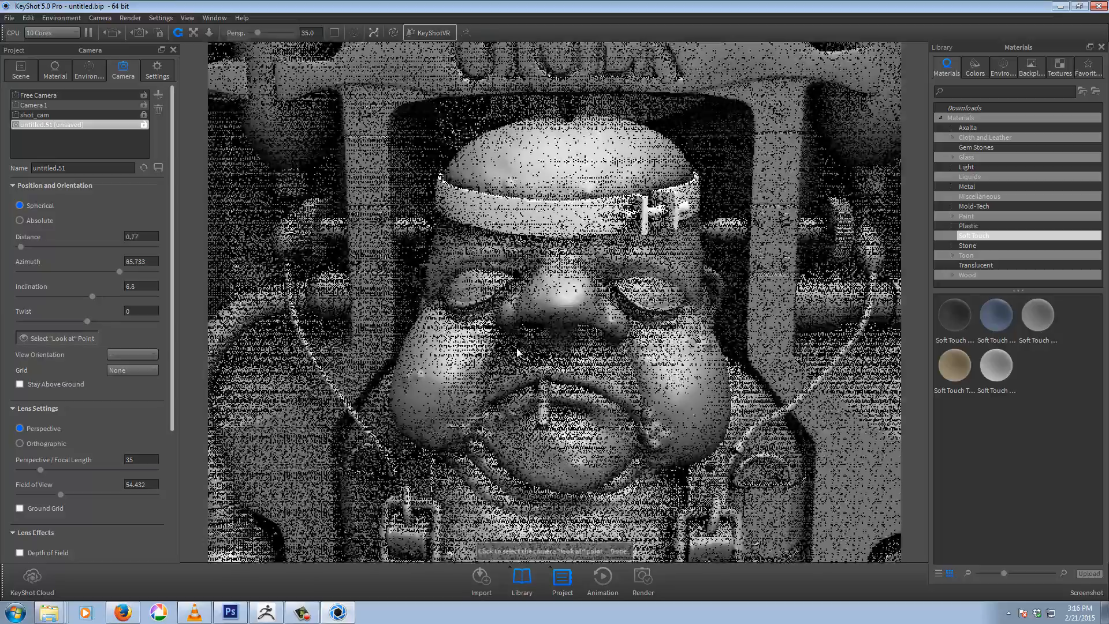
scroll(518, 351, "down", 5)
scroll(519, 352, "down", 2)
scroll(520, 352, "up", 2)
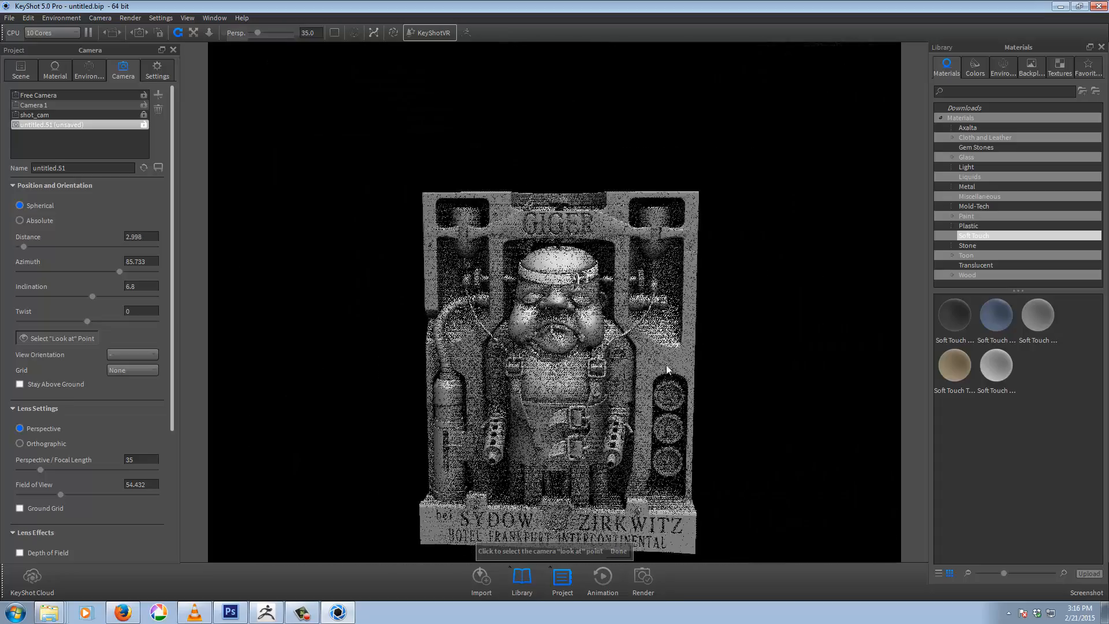
Step: Set the look-at point on the figure's gun beside the tank, and orbit and pan the camera to bring the whole relief back into view
left_click_drag(750, 433, 748, 405)
left_click_drag(688, 386, 362, 445)
left_click(362, 445)
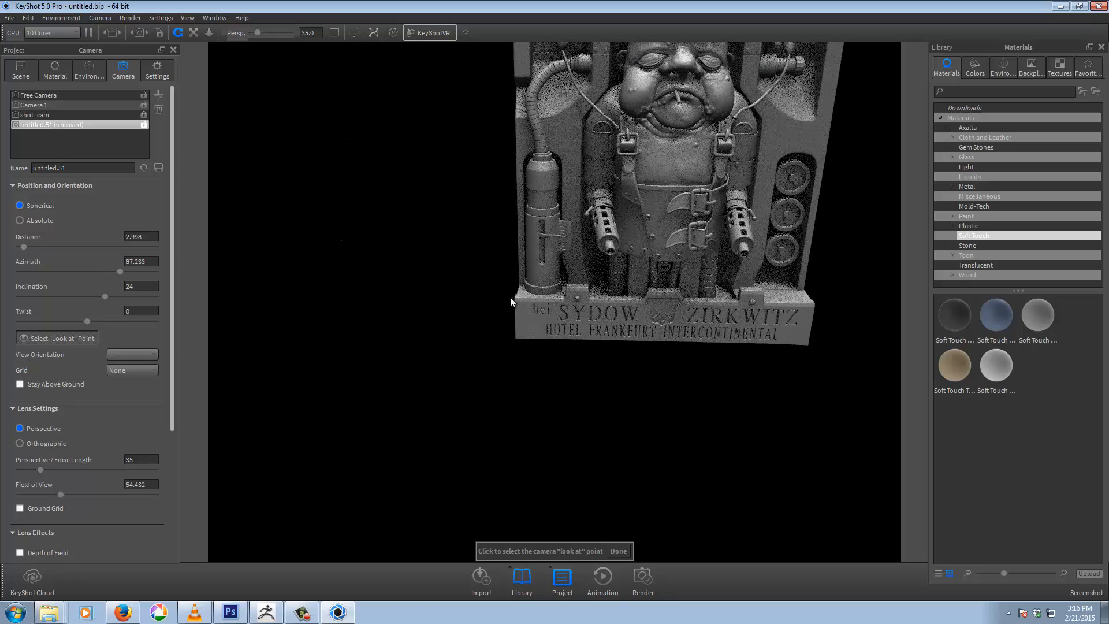
left_click(605, 225)
left_click_drag(407, 345, 430, 312)
middle_click_drag(429, 312, 431, 380)
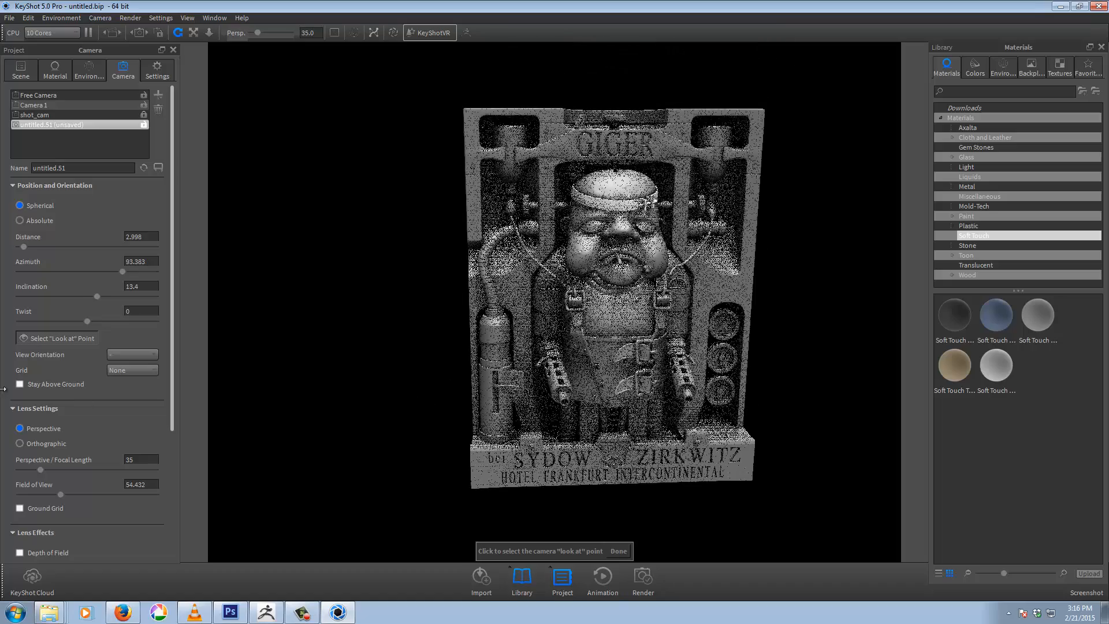
Step: Leave look-at point selection and set the active camera's perspective/focal length to 80
left_click(57, 338)
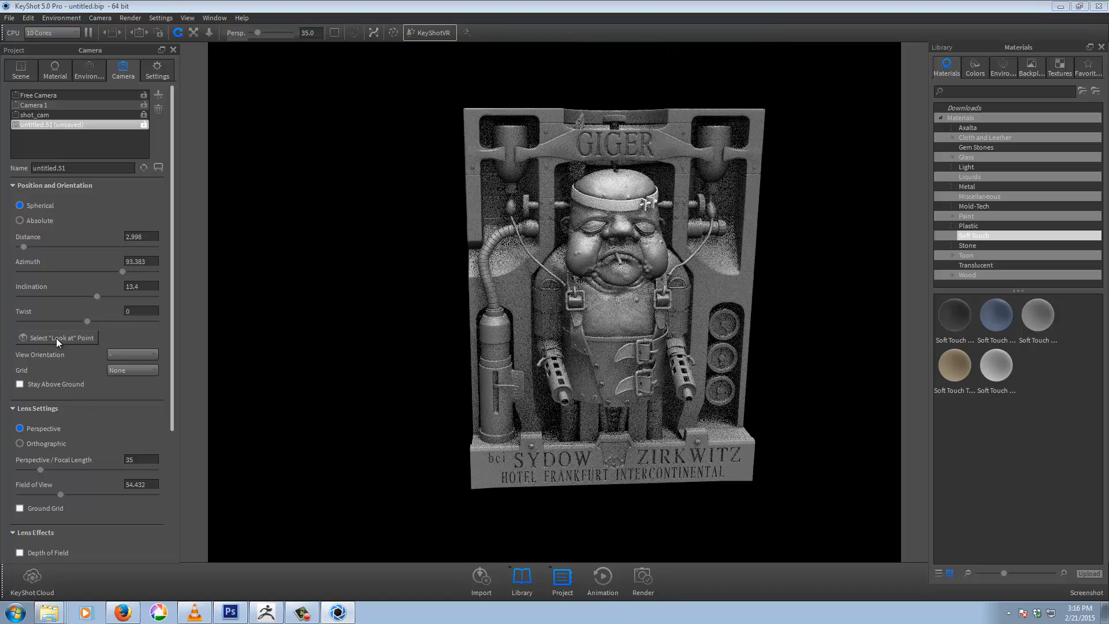
left_click(140, 354)
left_click(133, 354)
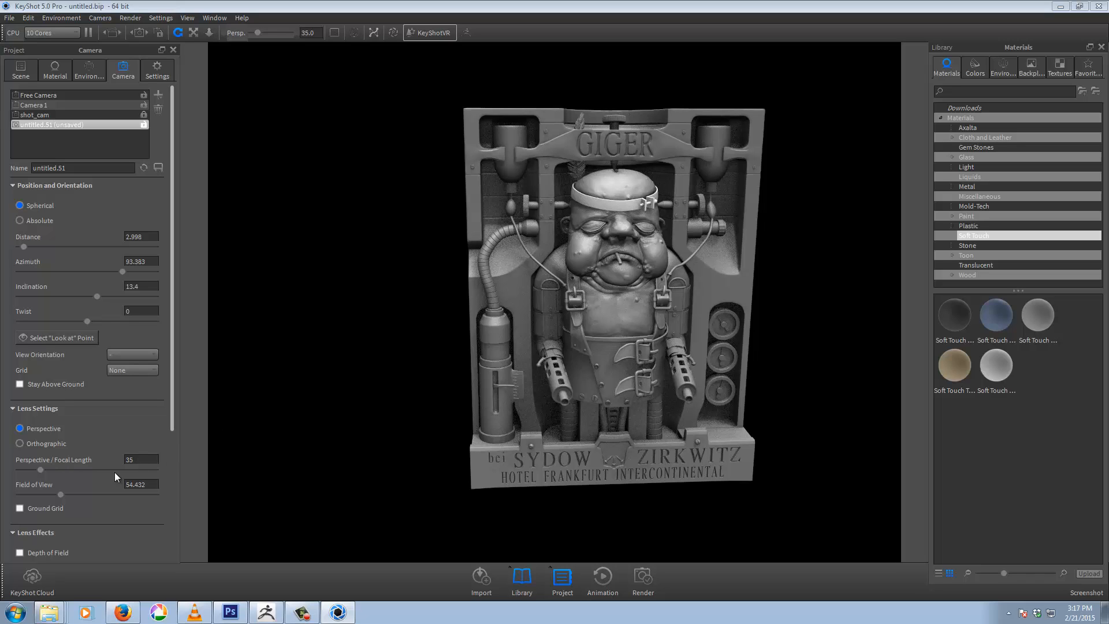
double_click(141, 458)
type("80")
key("Return")
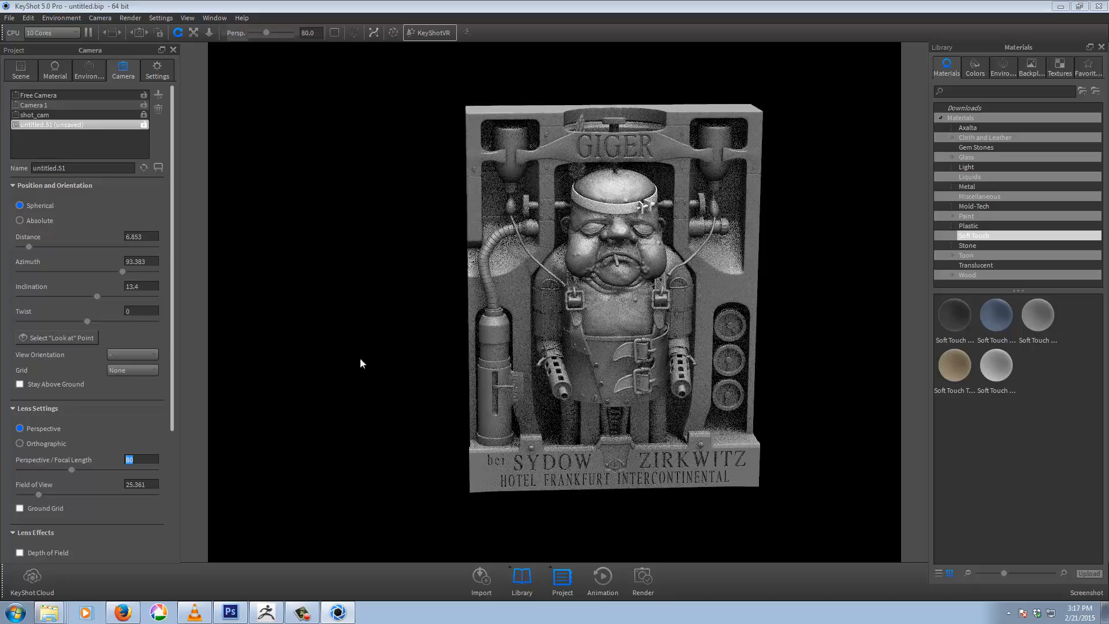
Step: Orbit and zoom the camera to an angled view of the relief at a distance of 6.119, azimuth 106.433 and inclination -0.6
left_click_drag(360, 358, 352, 333)
scroll(383, 339, "down", 4)
scroll(381, 345, "up", 9)
scroll(351, 334, "down", 3)
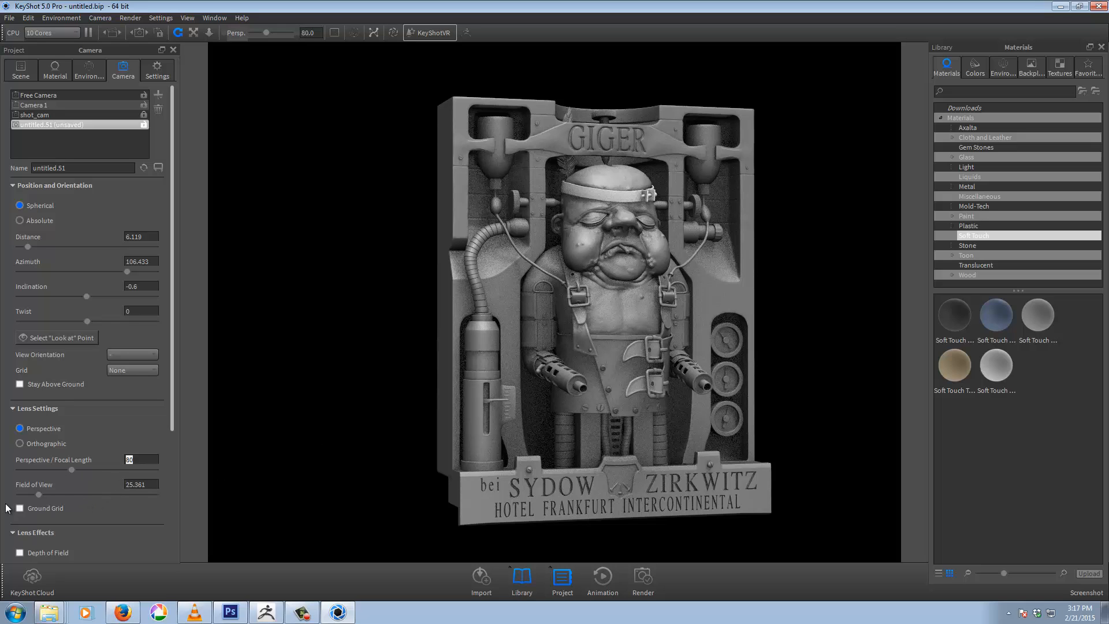
Step: Examine the camera's lens effects, the realtime image settings and the still-image output options for rendering, and close the render options without rendering
scroll(113, 502, "down", 5)
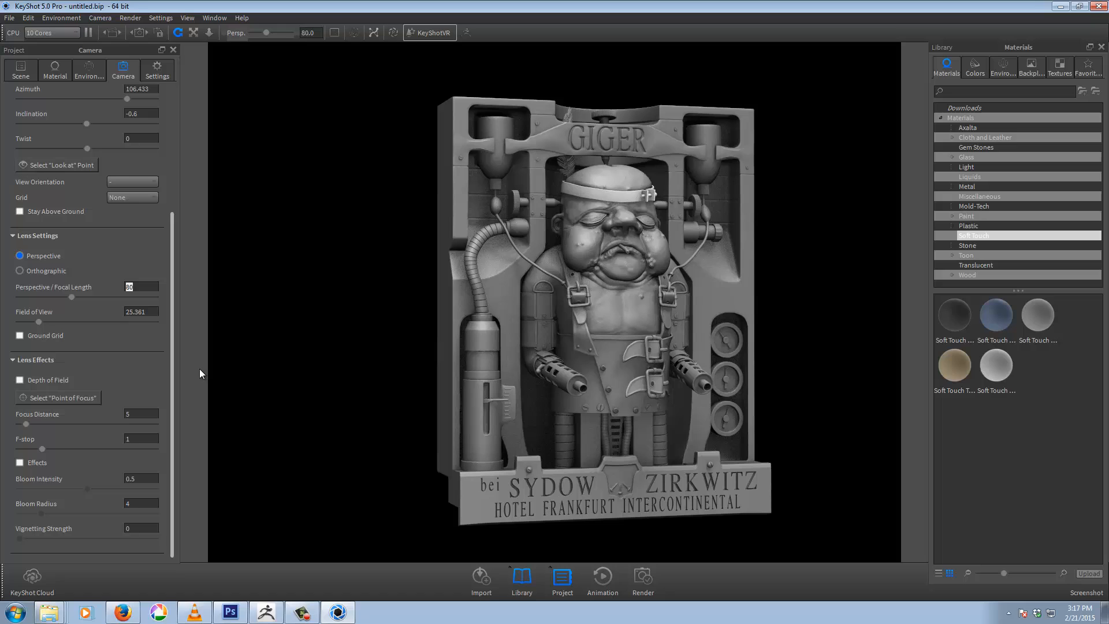
left_click(157, 70)
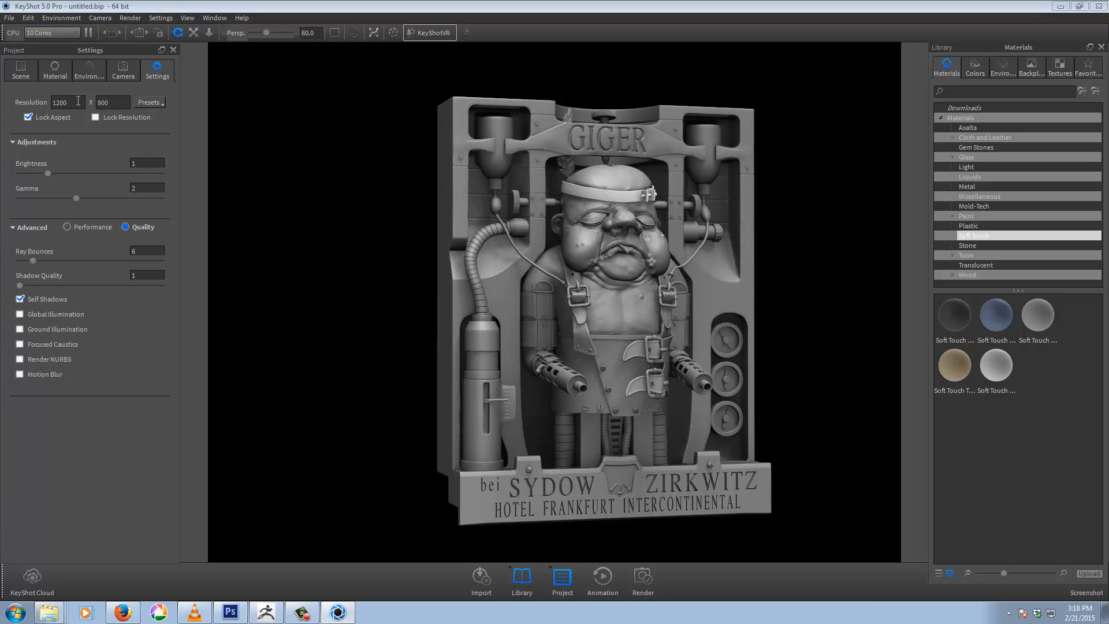
left_click(131, 17)
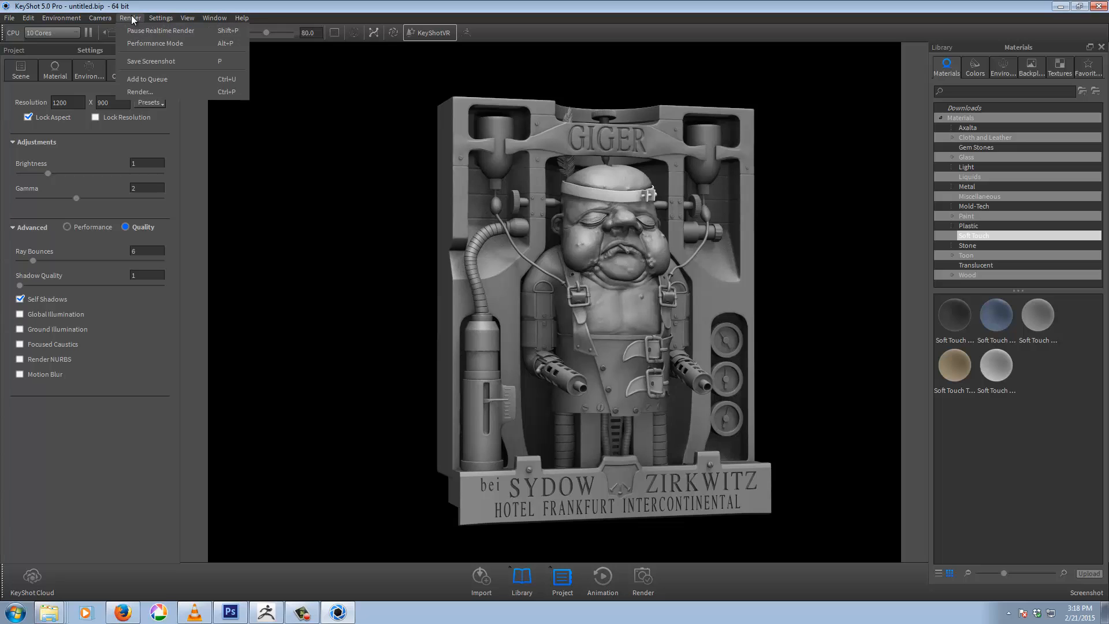
left_click(152, 90)
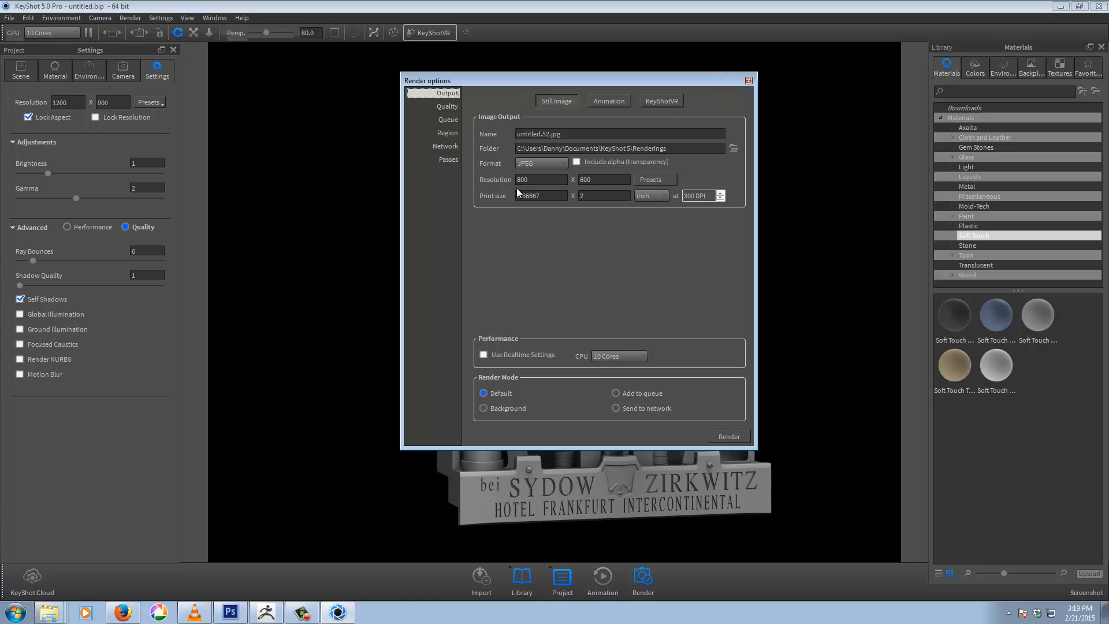
left_click(748, 81)
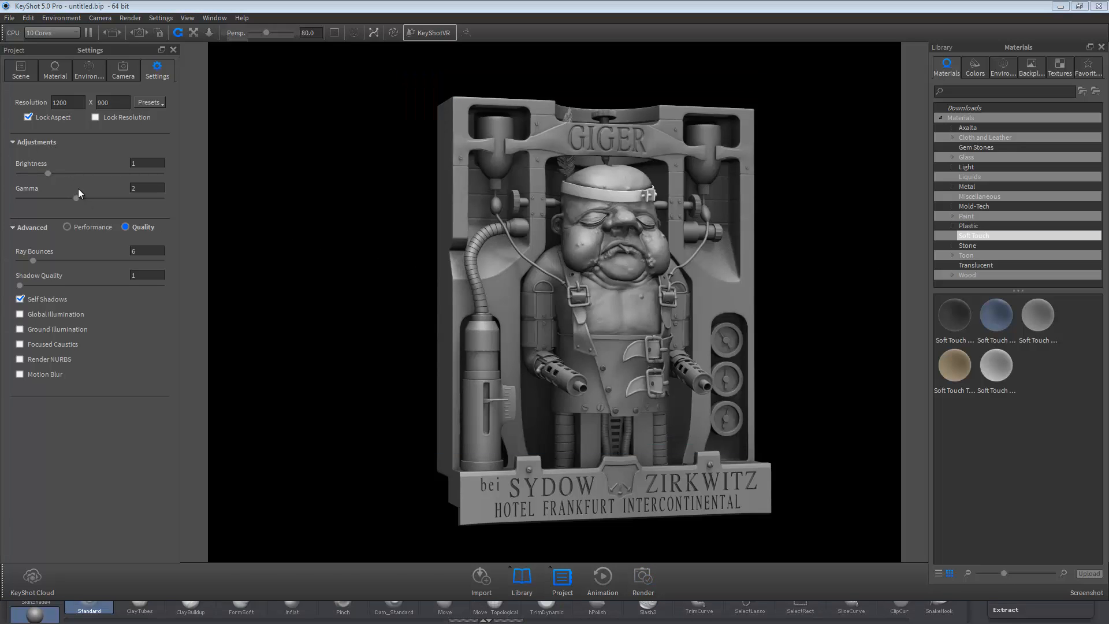
Step: Check the environment's HDRI settings and try an image adjustment with gamma 1.31 and brightness 1.845
left_click(88, 72)
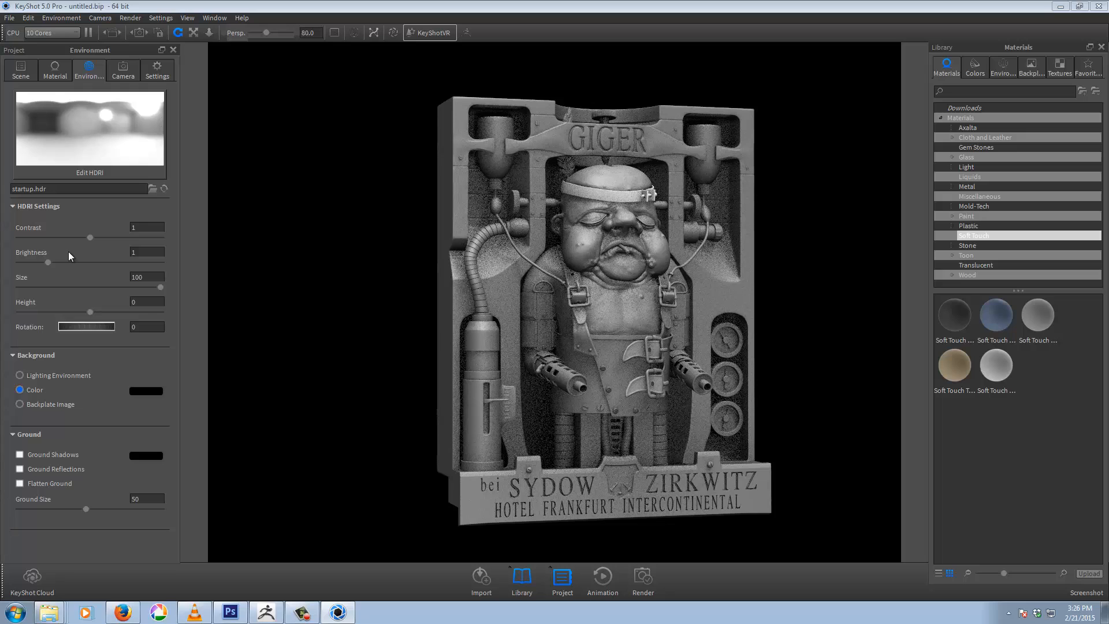
left_click(162, 72)
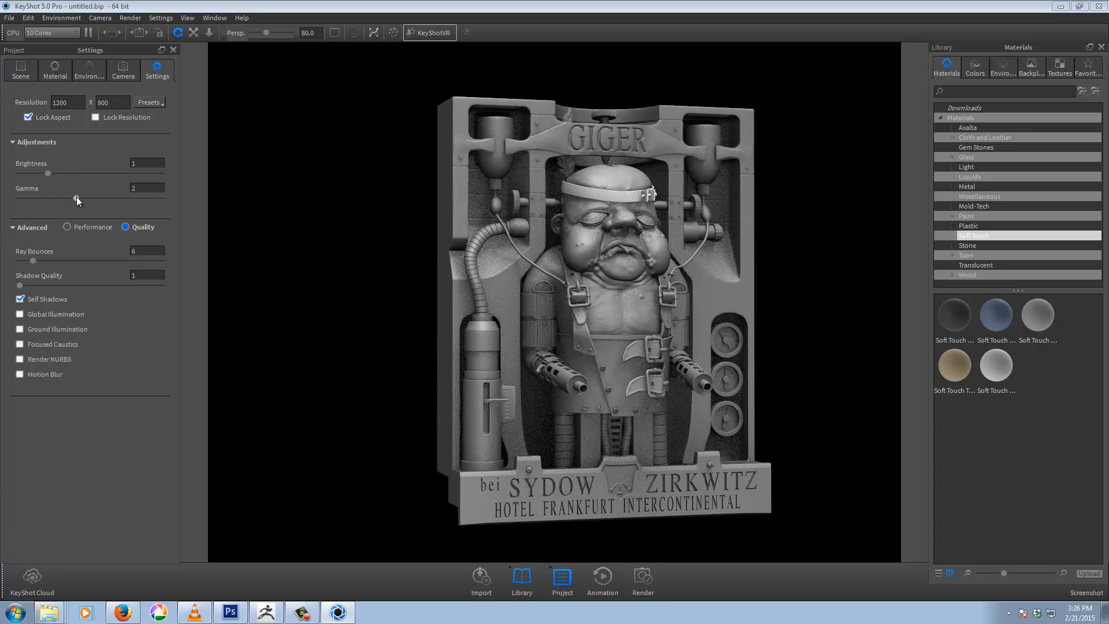
left_click_drag(75, 198, 72, 173)
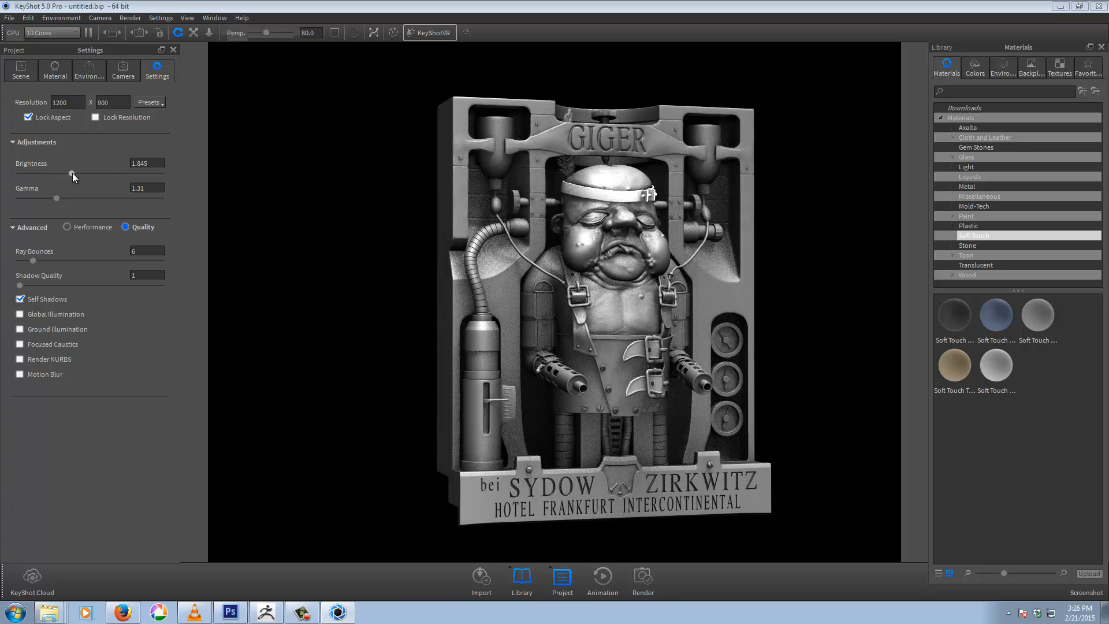
Step: Reset the realtime image adjustments to brightness 1 and gamma 2
left_click(151, 163)
type("1")
left_click(152, 187)
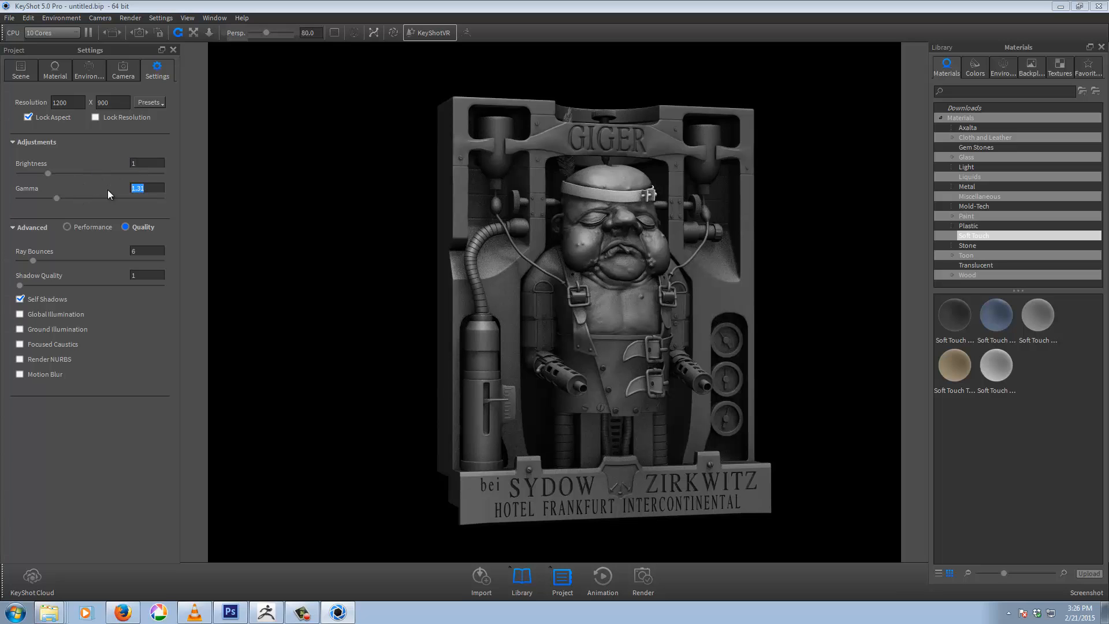
type("2")
key("Return")
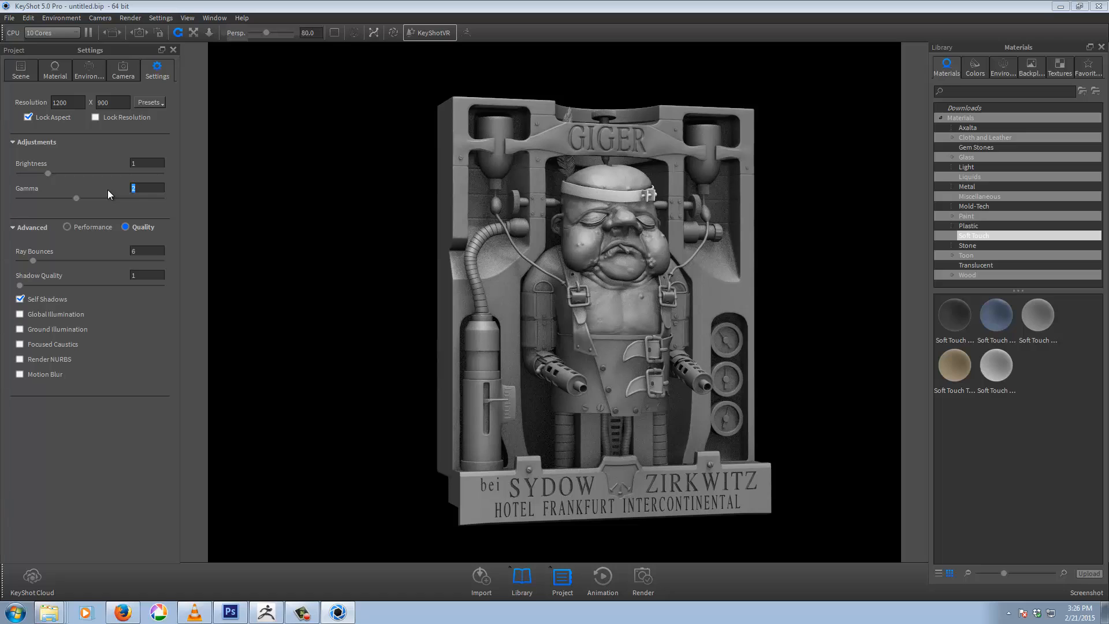